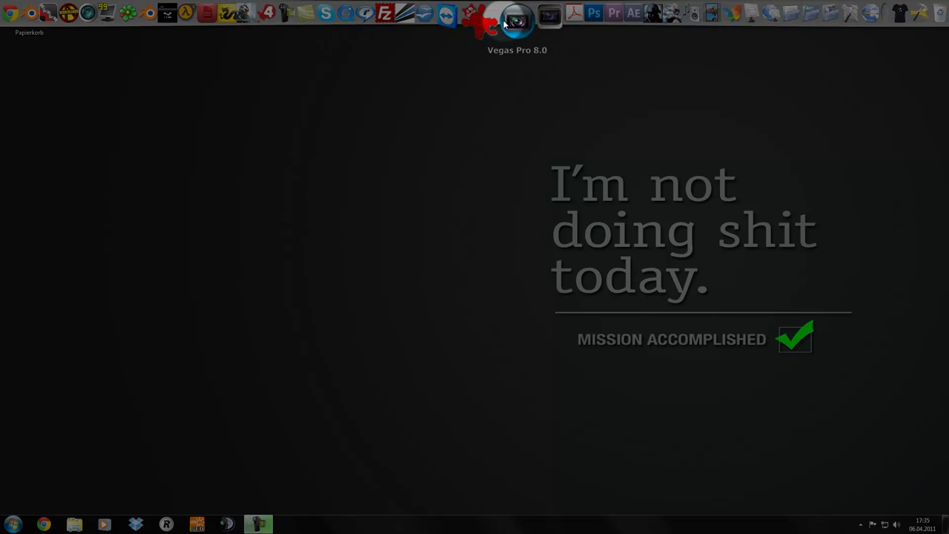
# Launch Photoshop CS5 from the desktop dock.
pyautogui.click(568, 21)
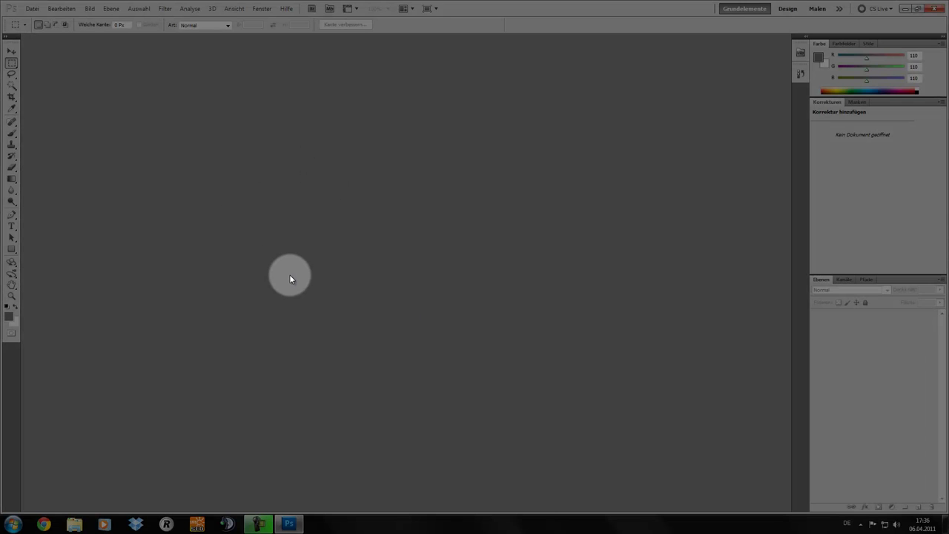
# Create a new 1920×1080 px, 72 ppi document, replacing the default name.
pyautogui.hotkey('ctrl', 'n')
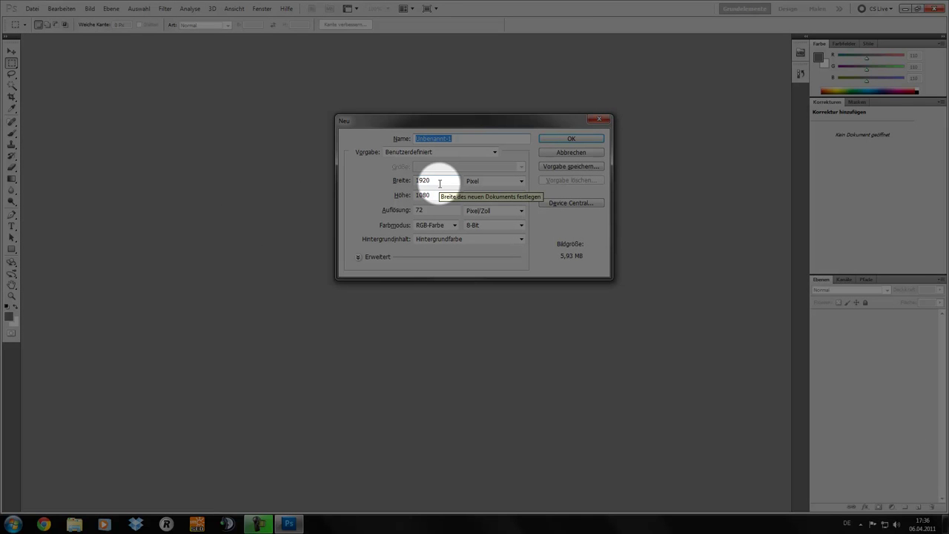
pyautogui.press('BackSpace')
pyautogui.write('T')
pyautogui.write('est')
pyautogui.press('Return')
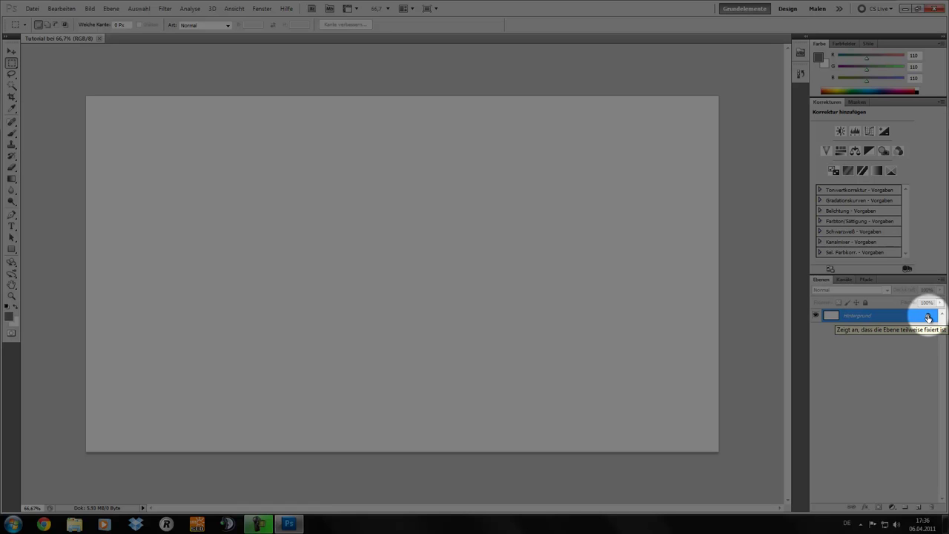
# Unlock Hintergrund into Ebene 0 and fill it with foreground colour 2e2e2e.
pyautogui.moveTo(927, 317); pyautogui.dragTo(932, 507)
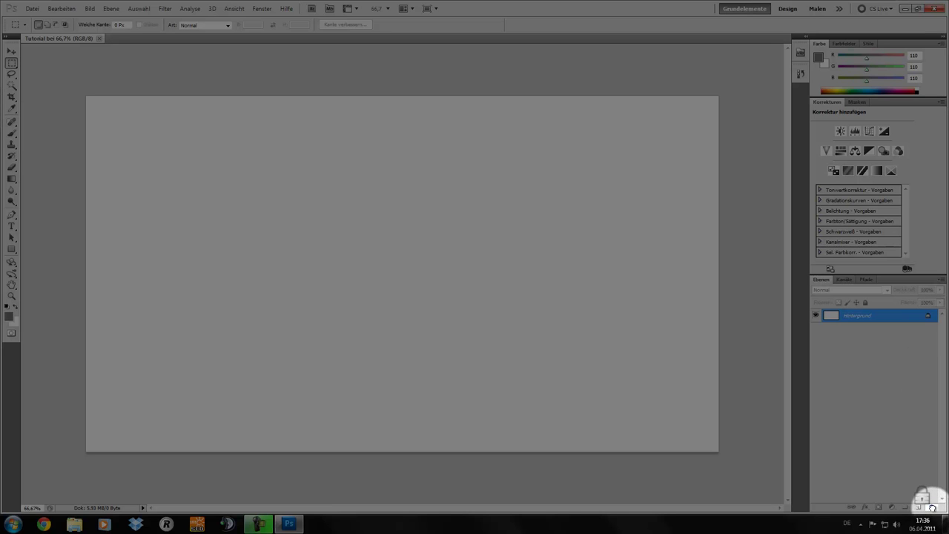
pyautogui.moveTo(932, 507); pyautogui.dragTo(931, 507)
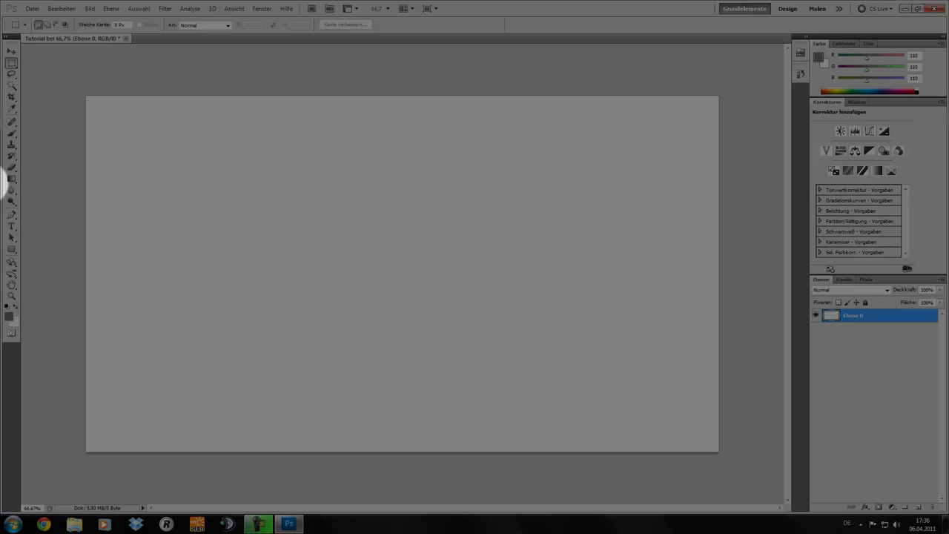
pyautogui.click(9, 316)
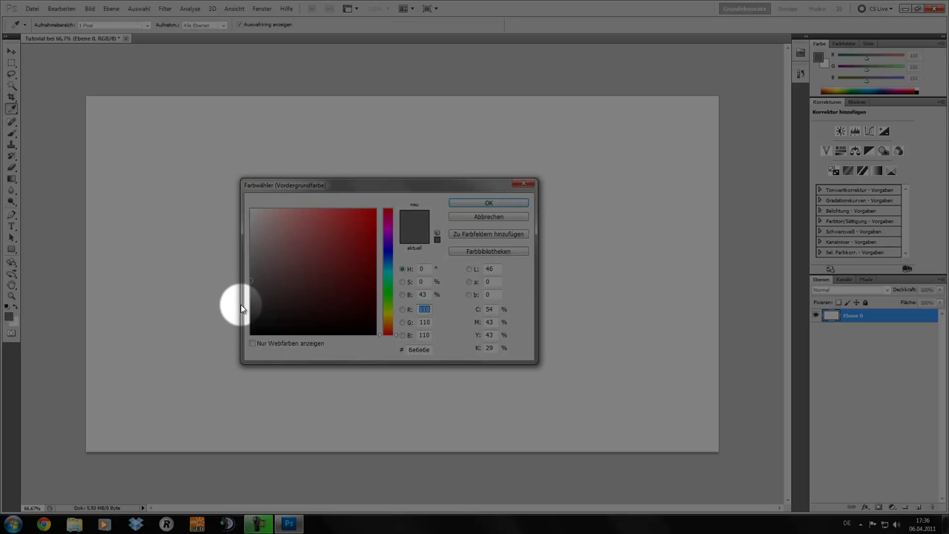
pyautogui.click(249, 282)
pyautogui.moveTo(250, 281); pyautogui.dragTo(243, 312)
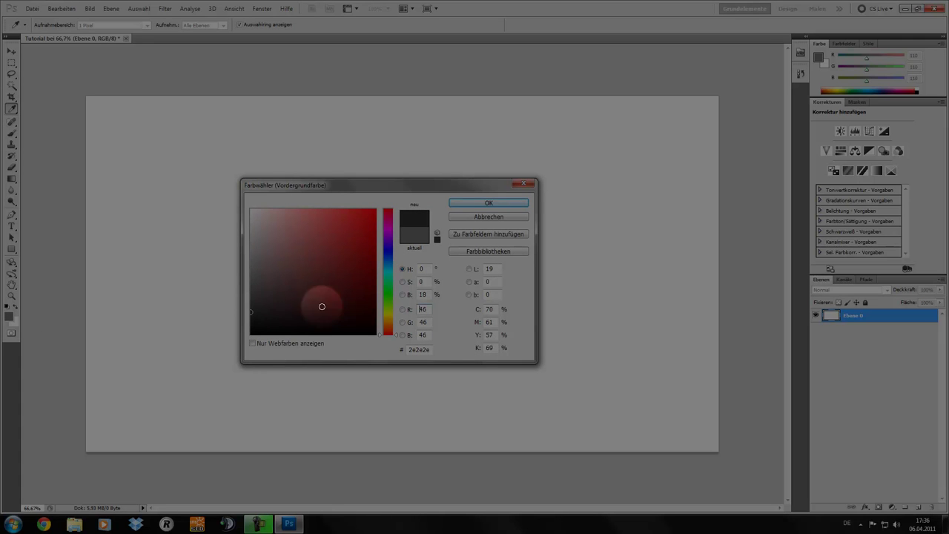
pyautogui.click(489, 205)
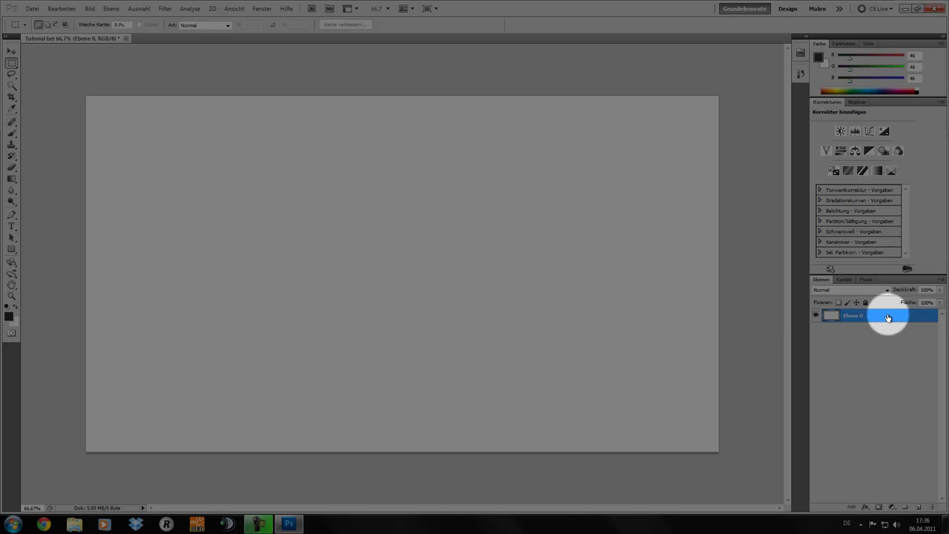
pyautogui.hotkey('alt', 'BackSpace')
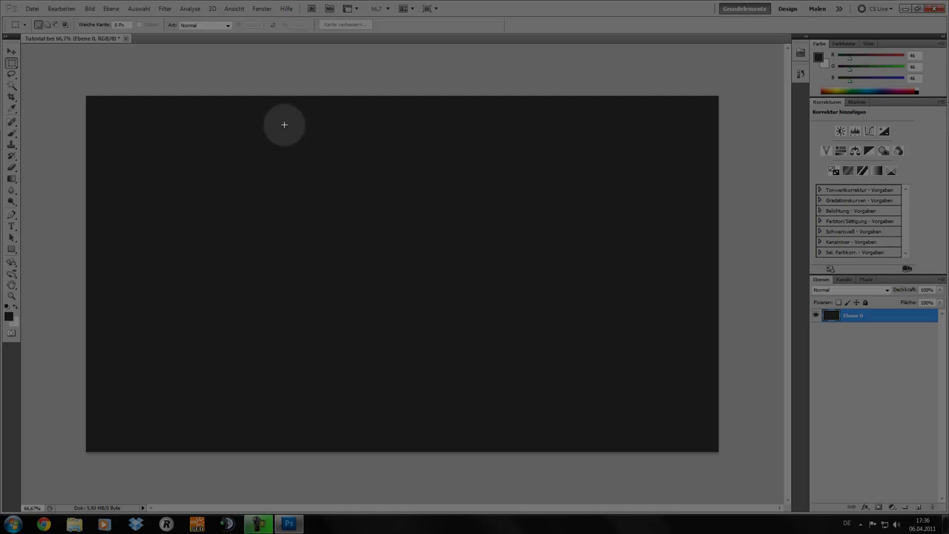
# Set foreground to mid-grey 6e6e6e and draw a gradient from the top-right corner toward the lower left.
pyautogui.click(11, 180)
pyautogui.click(12, 179)
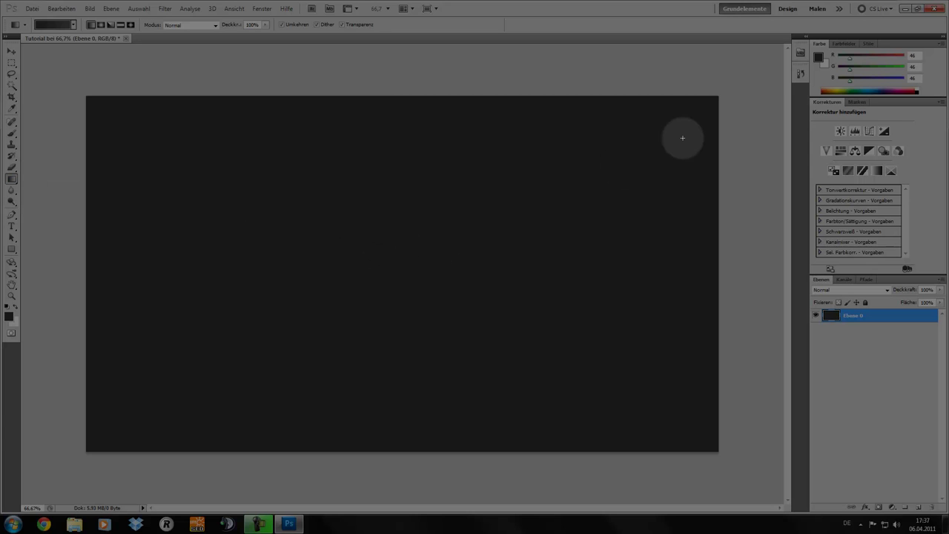
pyautogui.click(9, 316)
pyautogui.moveTo(259, 324); pyautogui.dragTo(249, 279)
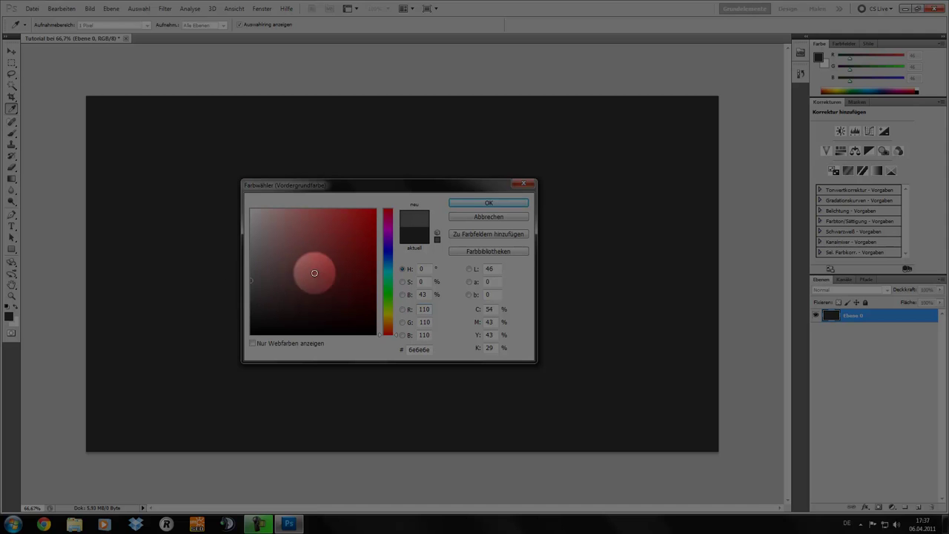
pyautogui.click(510, 203)
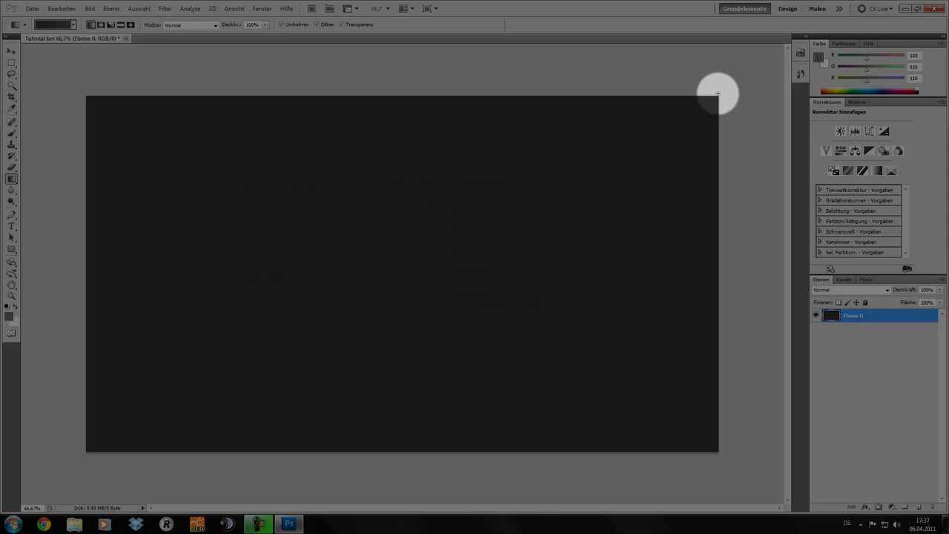
pyautogui.moveTo(717, 95); pyautogui.dragTo(156, 397)
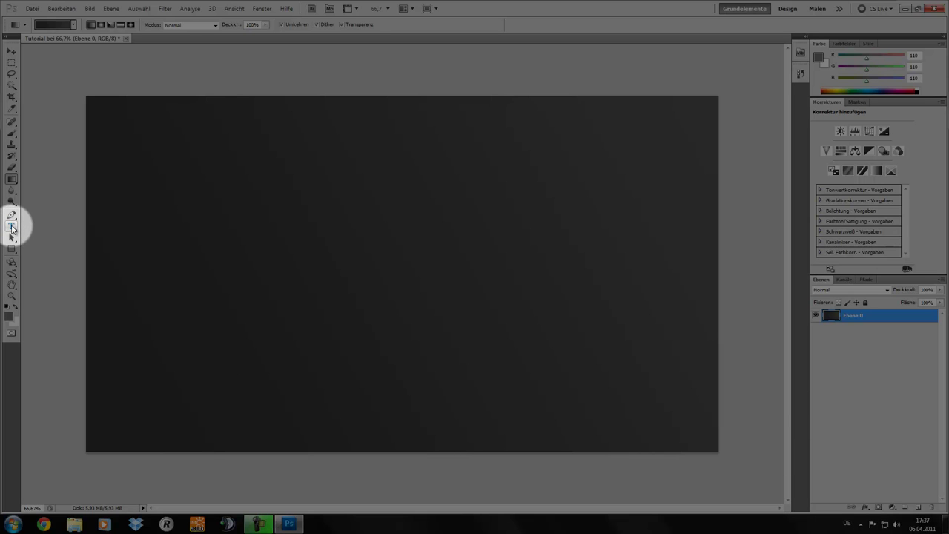
# Add a grey Latha Bold 125 pt text layer reading 'IllomanGER' near the canvas centre.
pyautogui.click(12, 226)
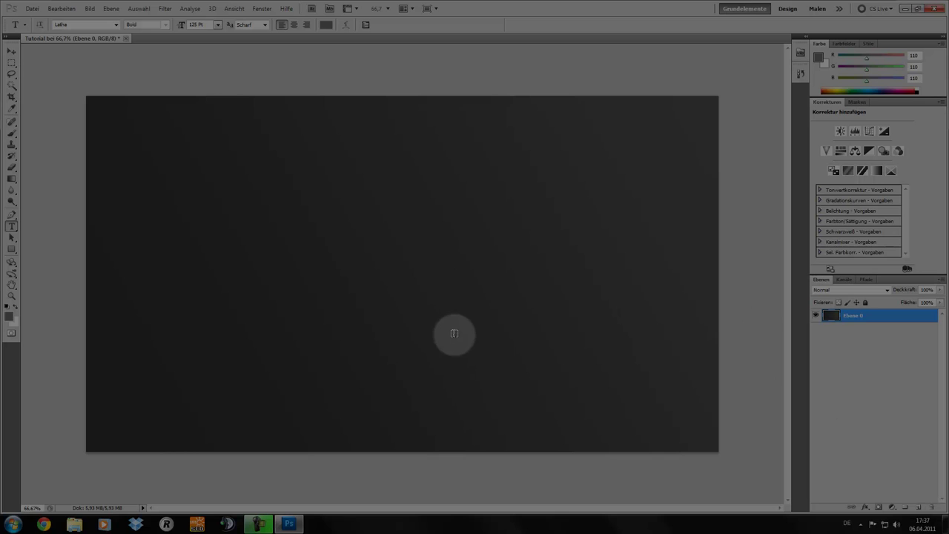
pyautogui.click(481, 218)
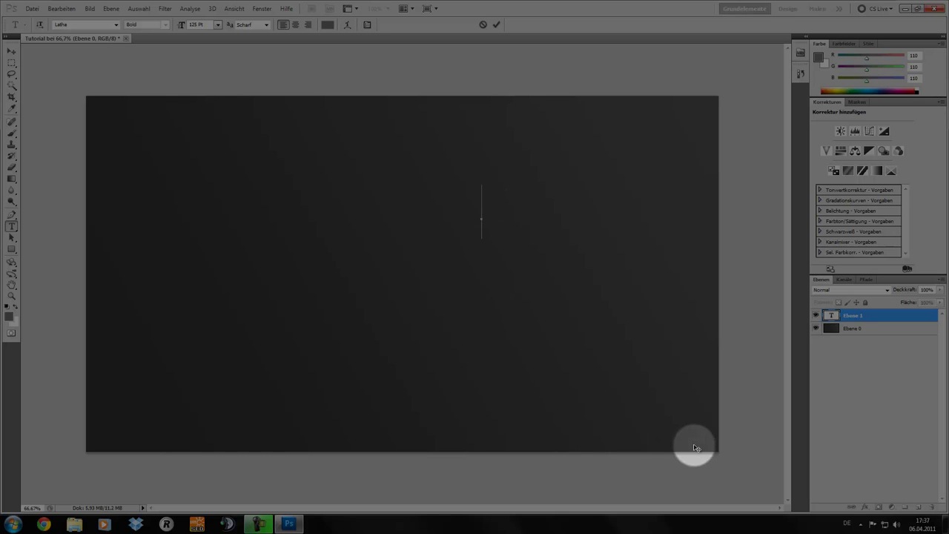
pyautogui.click(322, 30)
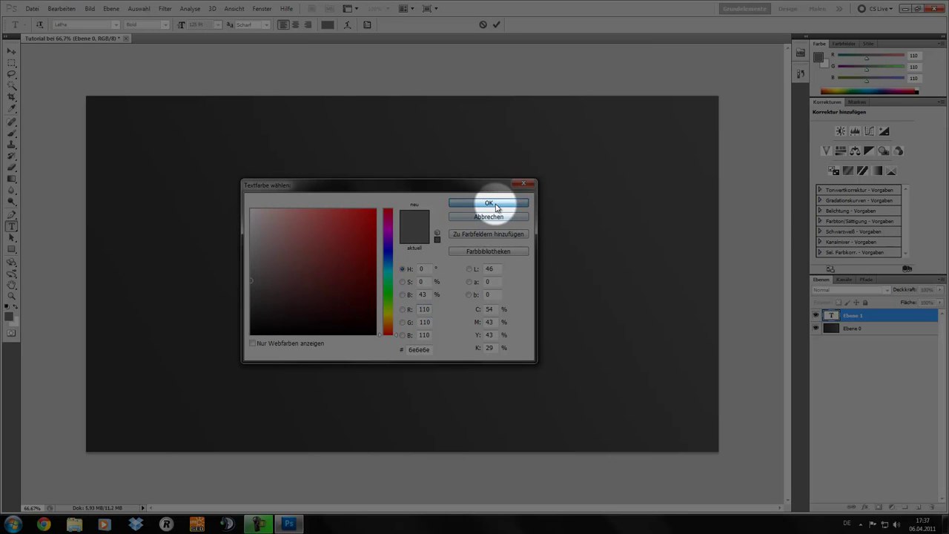
pyautogui.click(491, 204)
pyautogui.click(326, 26)
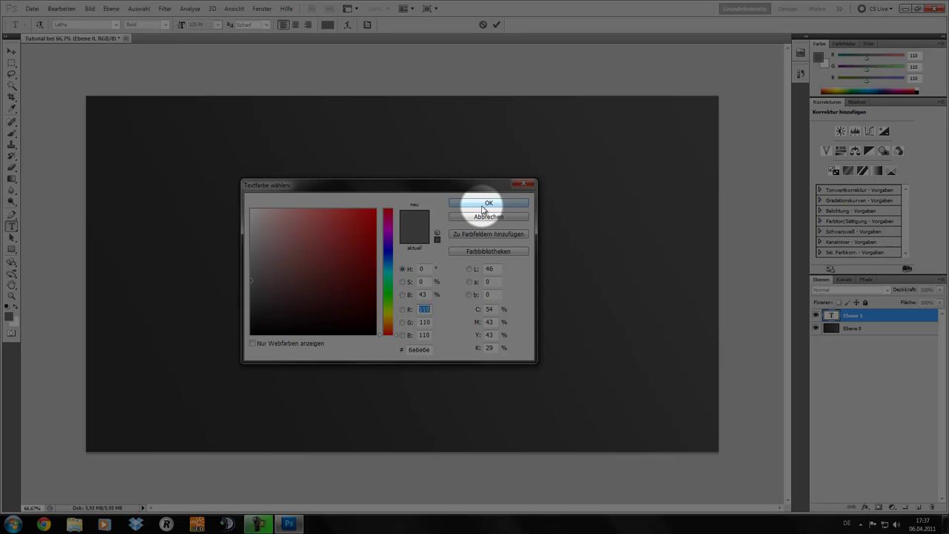
pyautogui.click(482, 208)
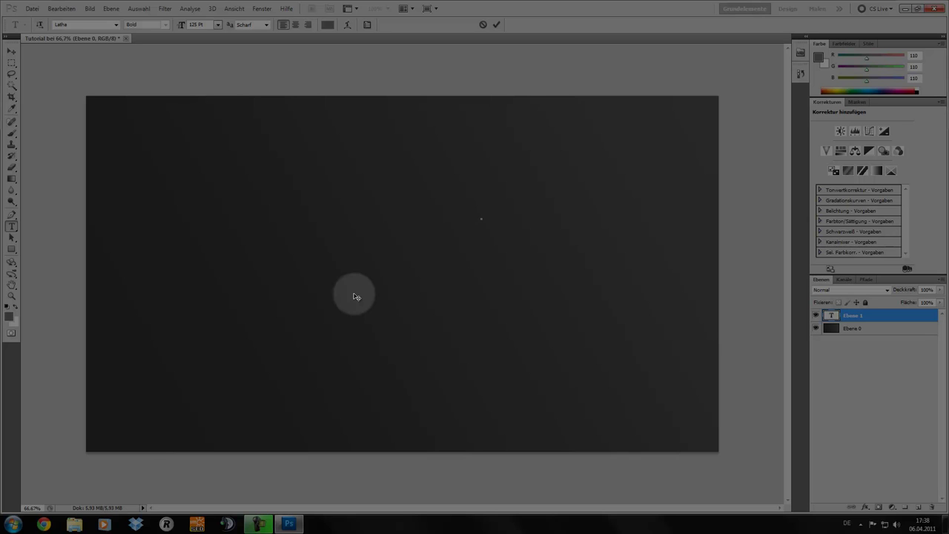
pyautogui.write('IllomanGER')
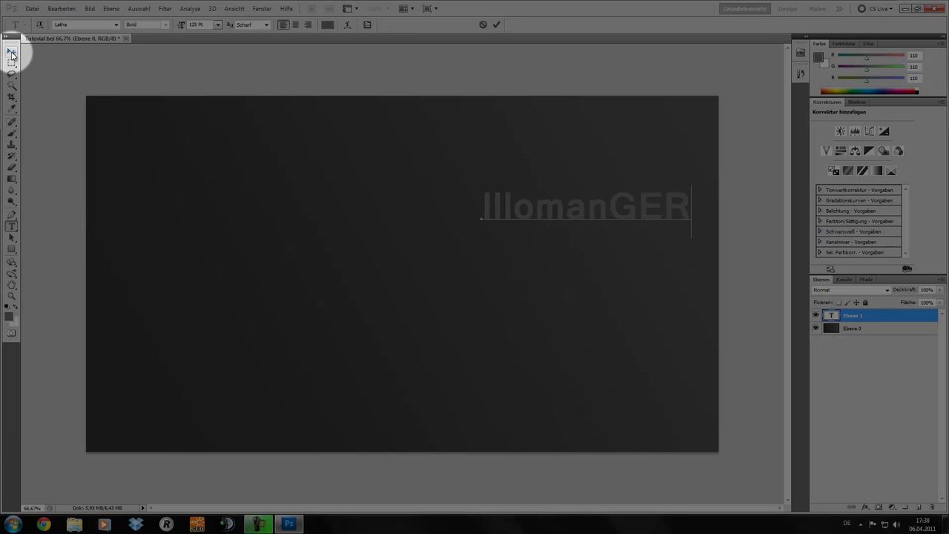
# Nudge IllomanGER slightly lower and turn on a drop shadow in its layer style.
pyautogui.click(12, 54)
pyautogui.moveTo(636, 221); pyautogui.dragTo(639, 244)
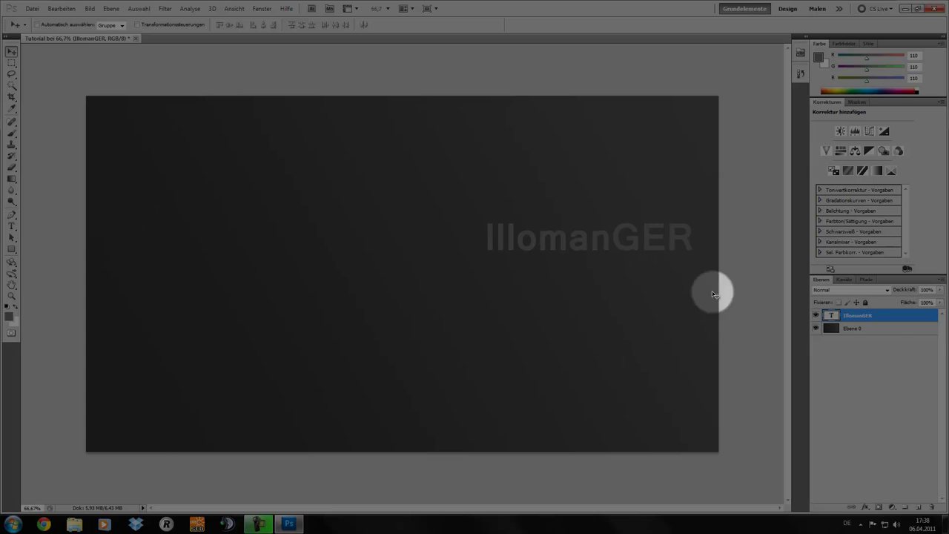
pyautogui.doubleClick(898, 317)
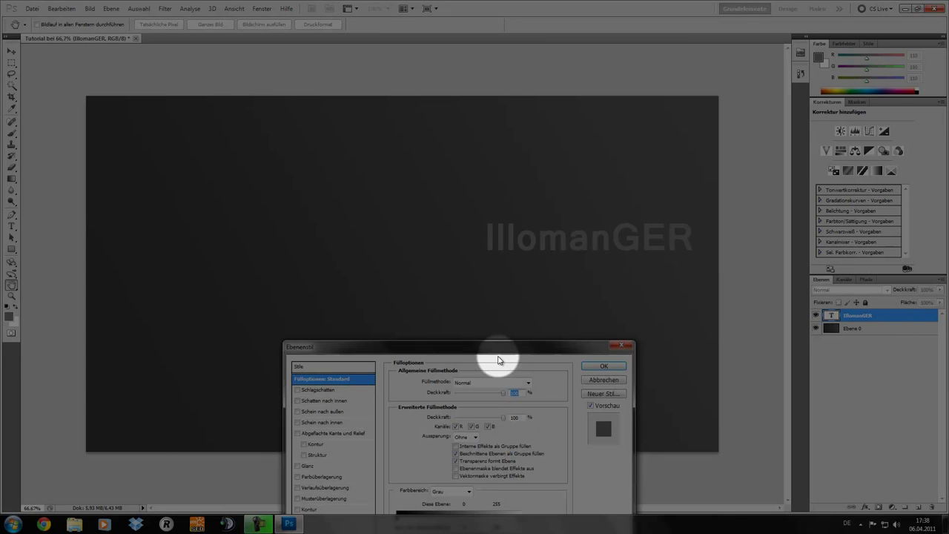
pyautogui.moveTo(483, 347); pyautogui.dragTo(462, 183)
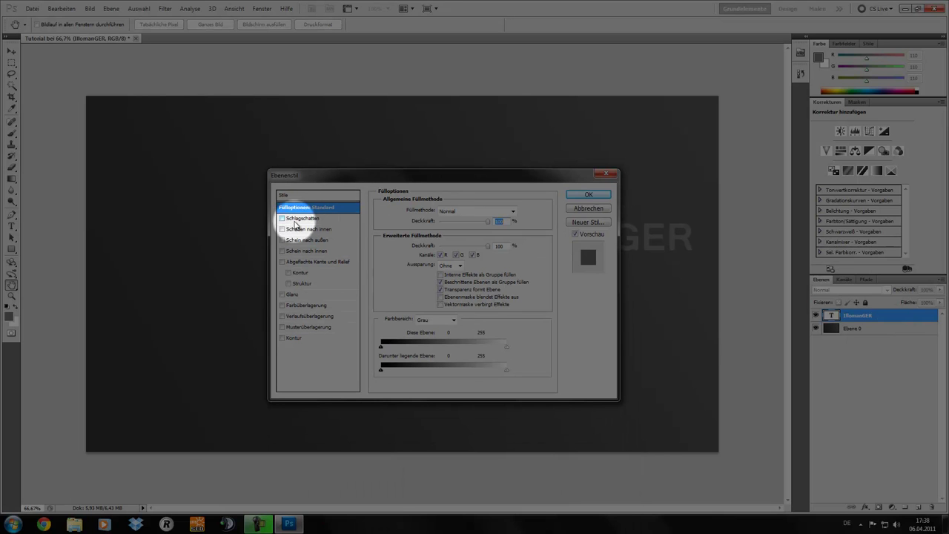
pyautogui.click(281, 218)
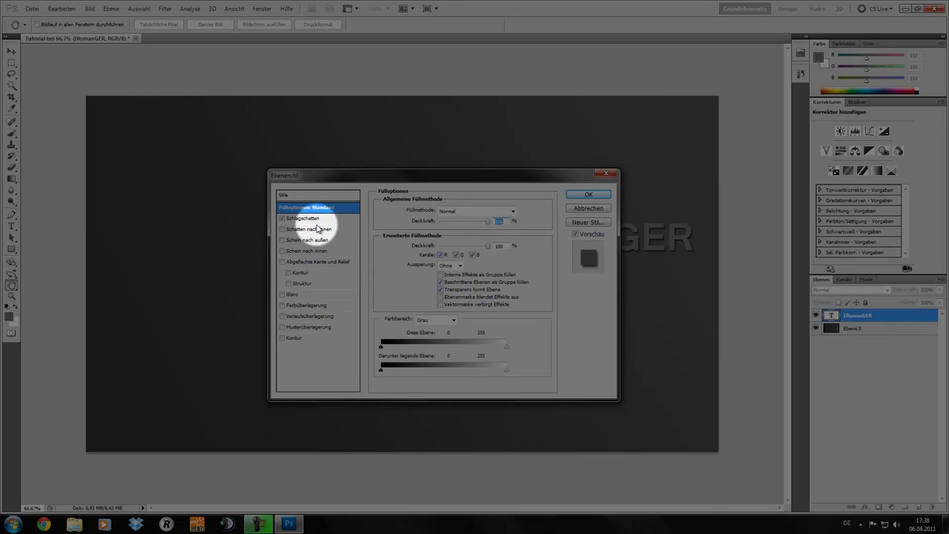
pyautogui.click(312, 221)
pyautogui.moveTo(431, 181)
pyautogui.mouseDown()
pyautogui.moveTo(515, 296)
pyautogui.moveTo(268, 160)
pyautogui.mouseUp()
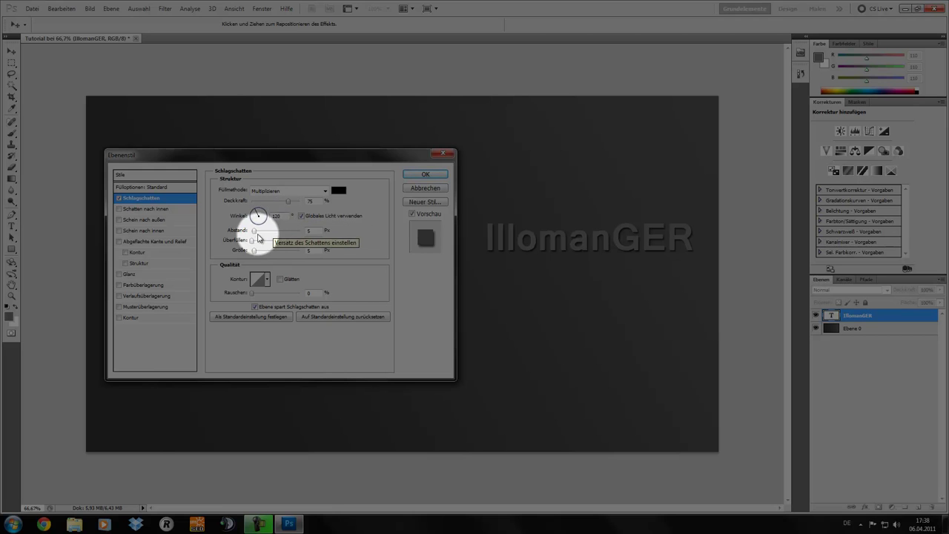
# Apply a Multiply drop shadow (75% opacity, 9 px distance, 5 px size), then nudge the text right.
pyautogui.doubleClick(310, 231)
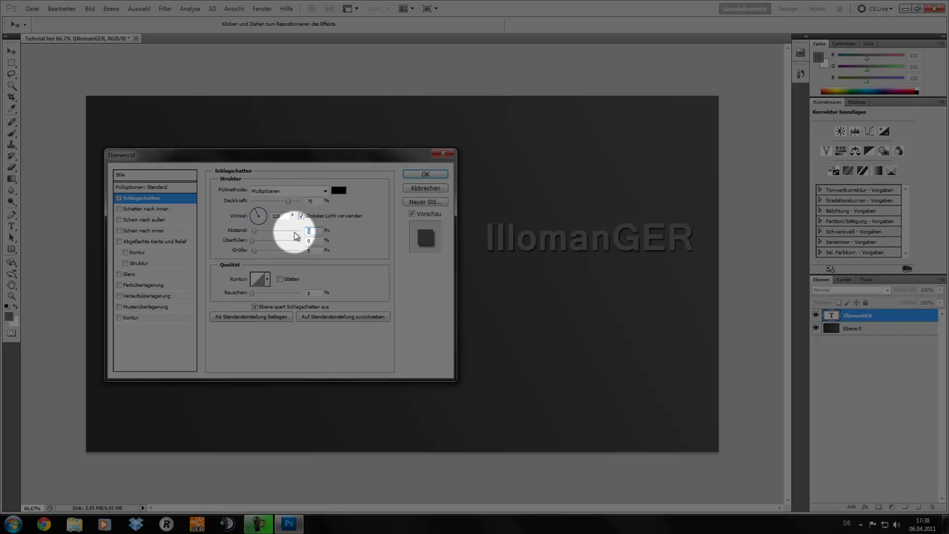
pyautogui.write('9')
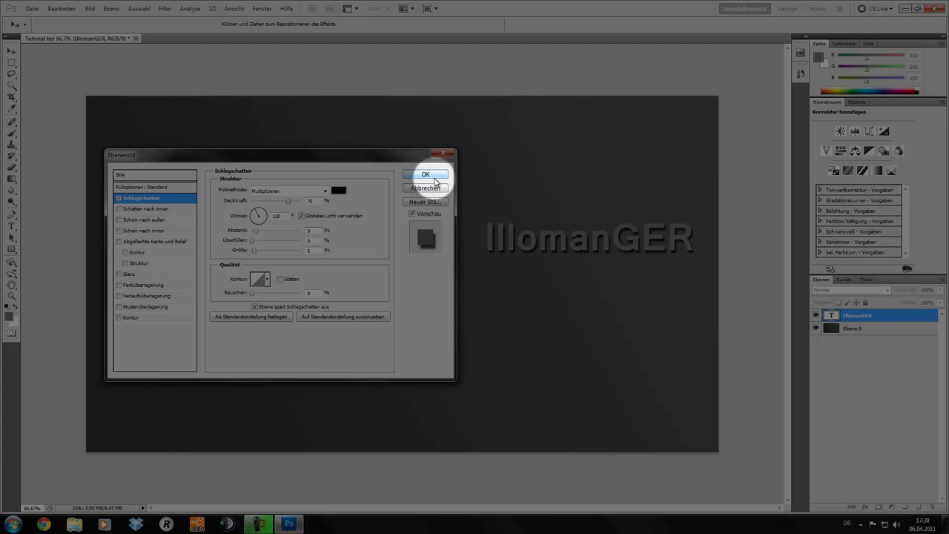
pyautogui.moveTo(256, 229); pyautogui.dragTo(275, 230)
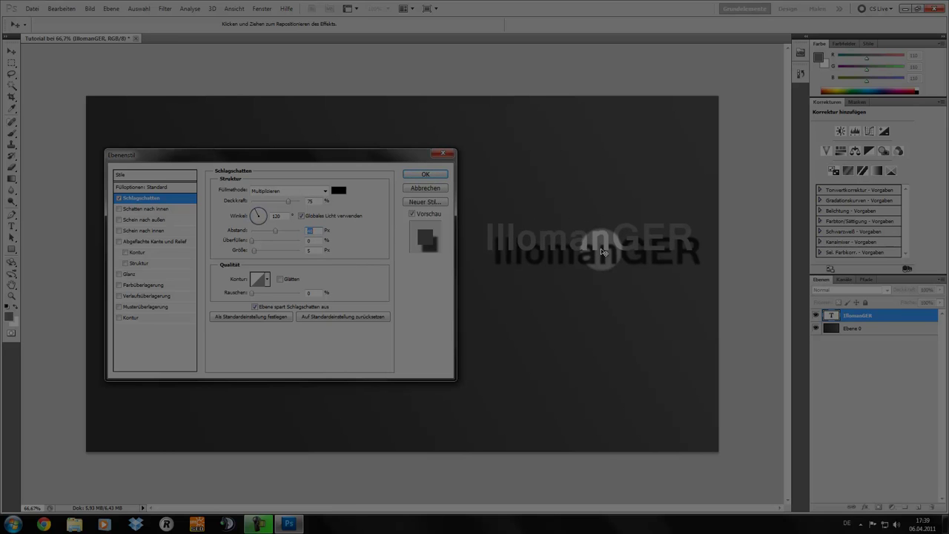
pyautogui.moveTo(602, 252); pyautogui.dragTo(621, 218)
pyautogui.click(437, 175)
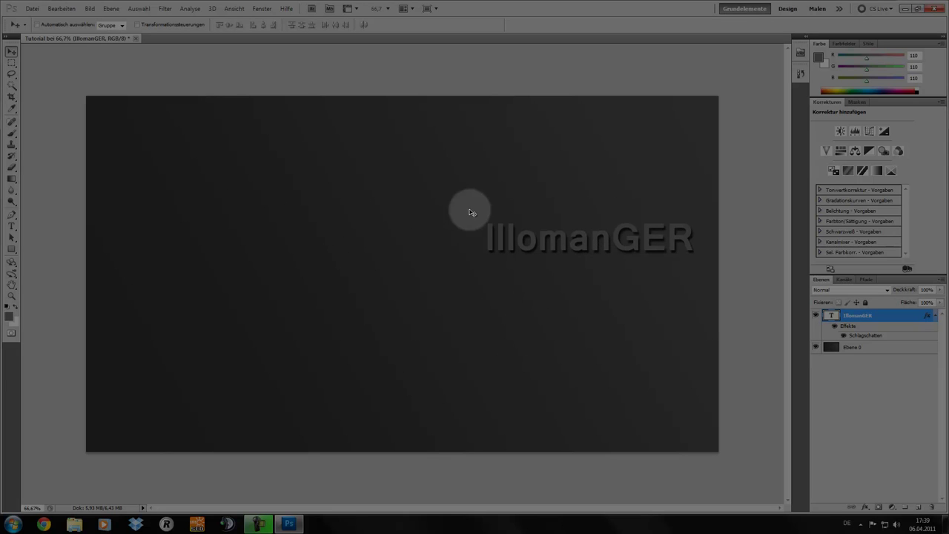
pyautogui.moveTo(633, 251); pyautogui.dragTo(637, 249)
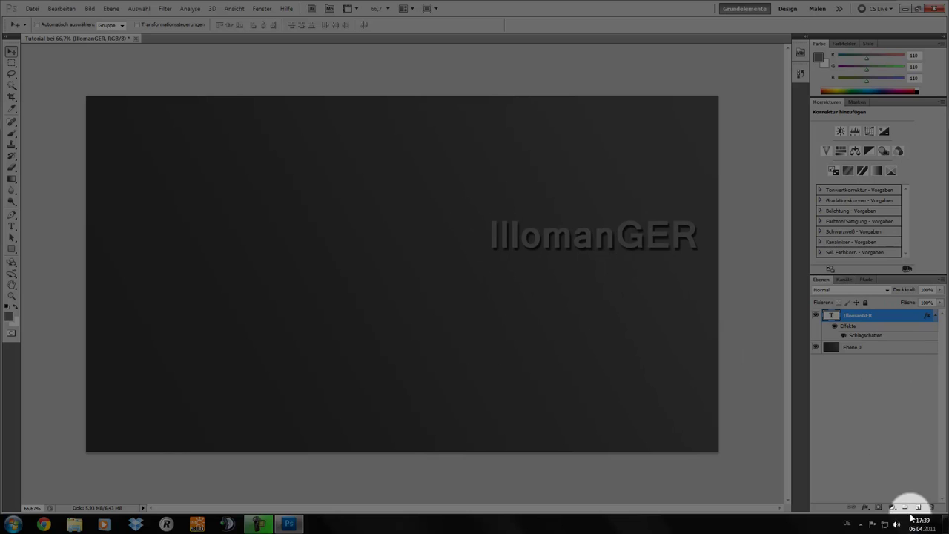
# Type a line of underscores as a text layer below IllomanGER and enable Schlagschatten on it.
pyautogui.click(12, 226)
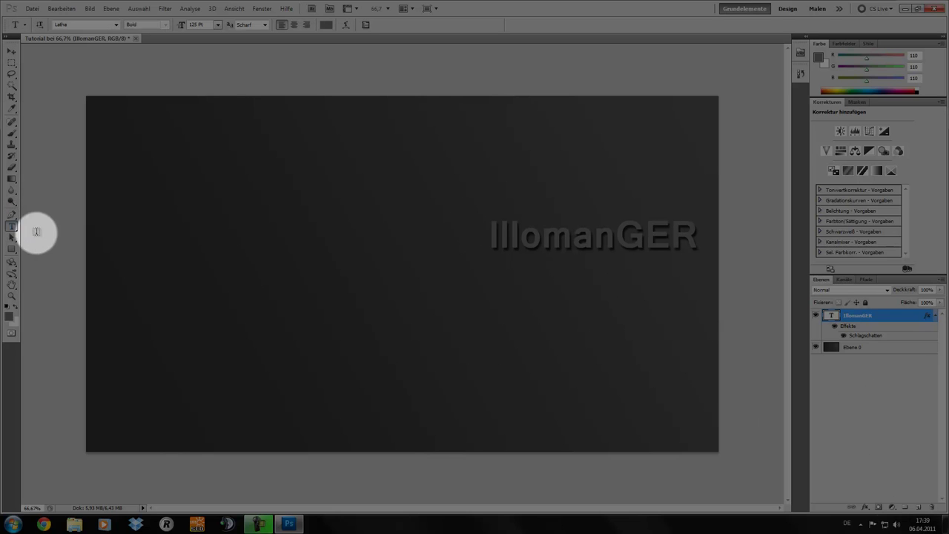
pyautogui.click(463, 283)
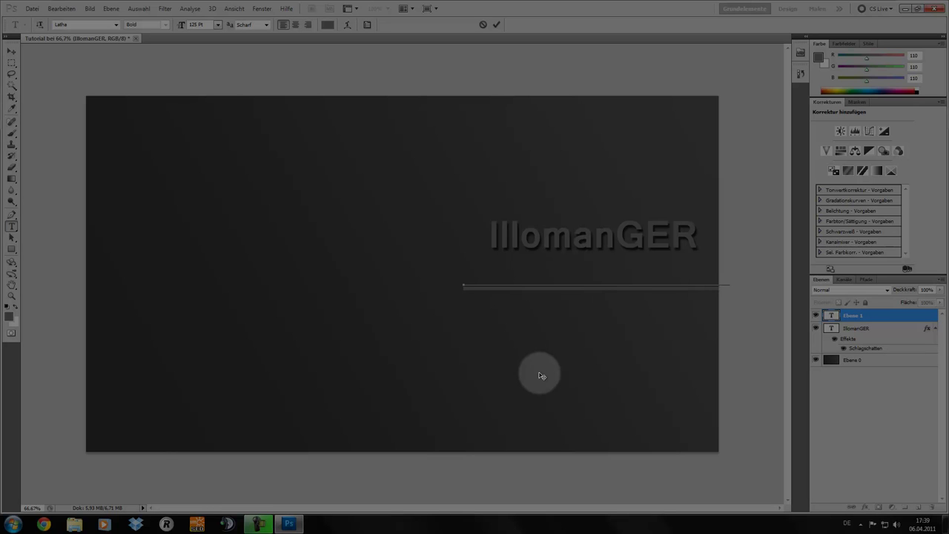
pyautogui.click(11, 51)
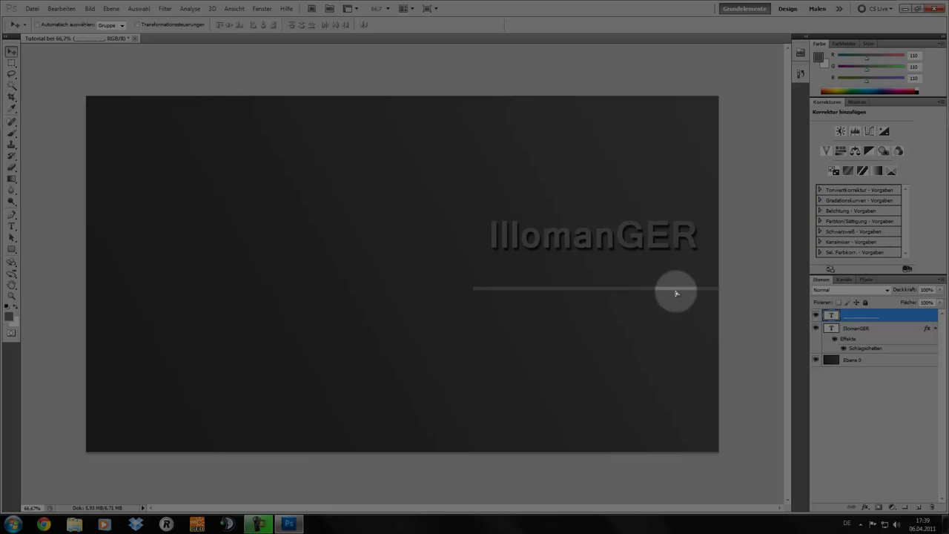
pyautogui.doubleClick(910, 319)
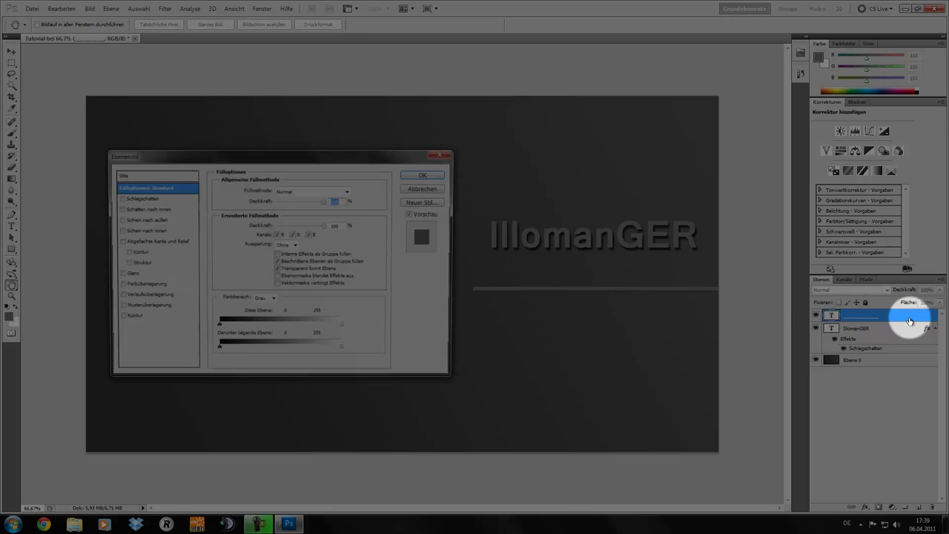
pyautogui.click(140, 198)
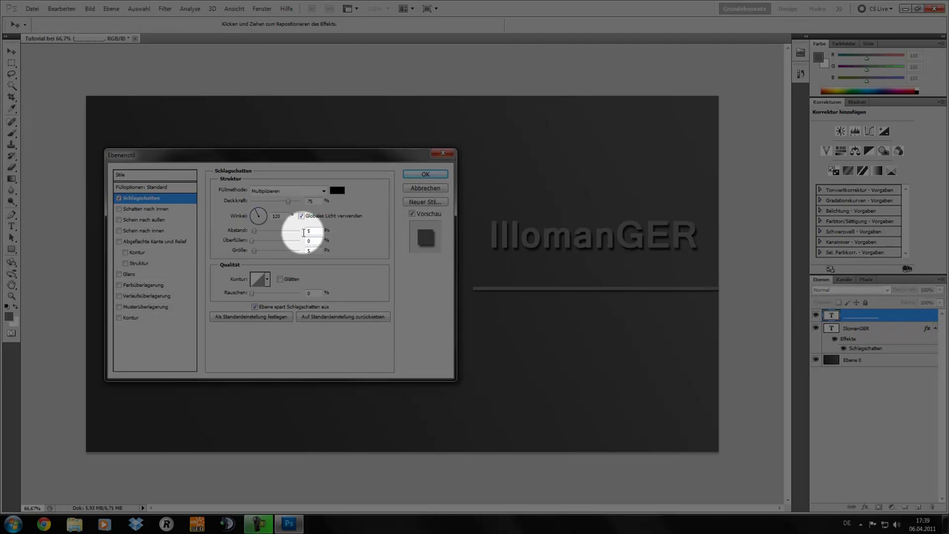
pyautogui.press('Return')
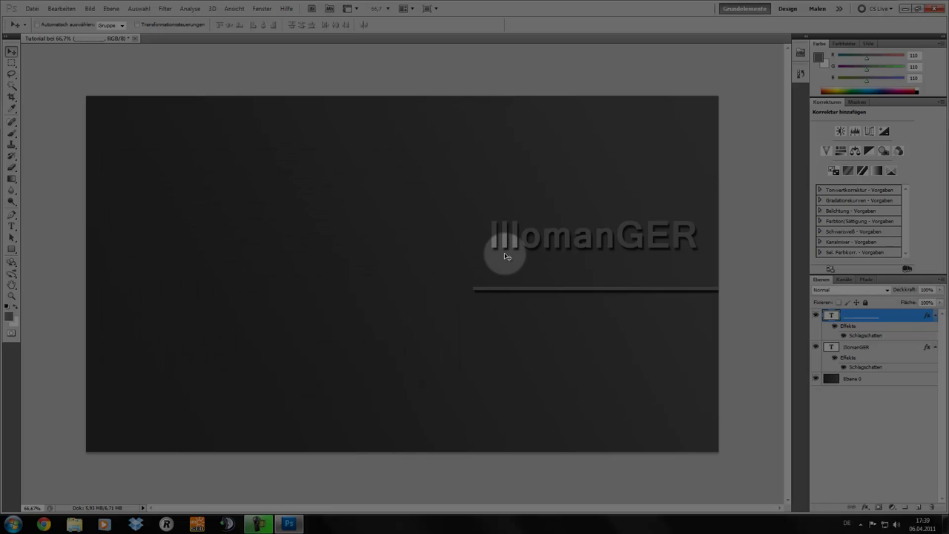
# Add a 'Please S' text layer below the underline bar and shift it left.
pyautogui.click(11, 226)
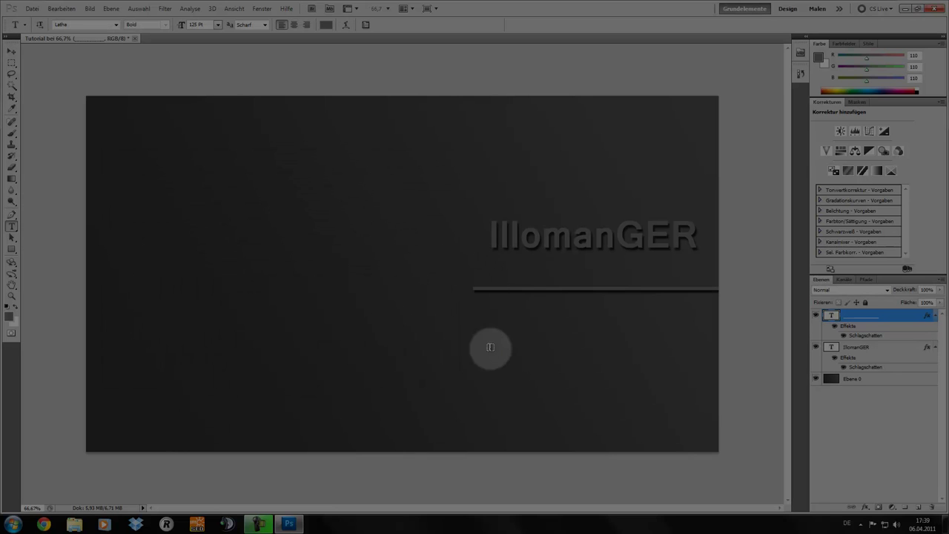
pyautogui.click(491, 330)
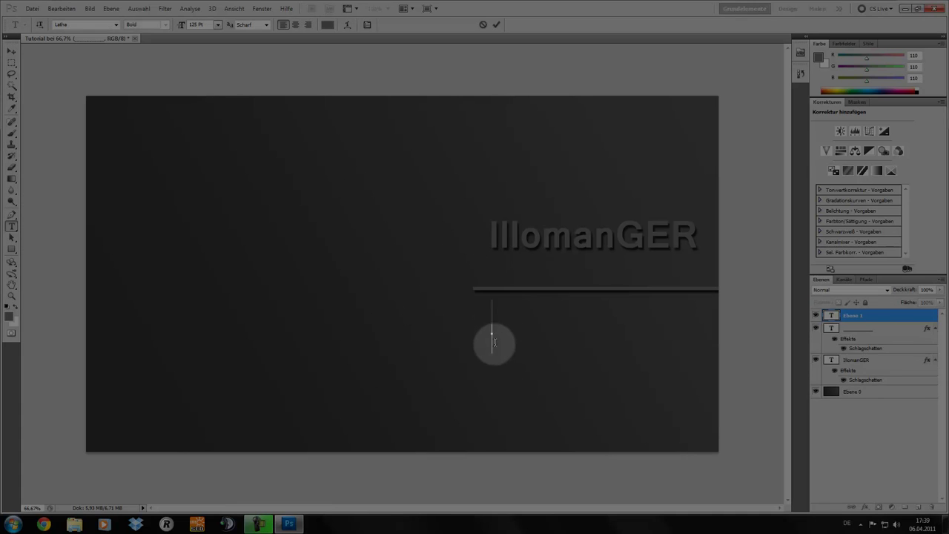
pyautogui.write('Please Subs')
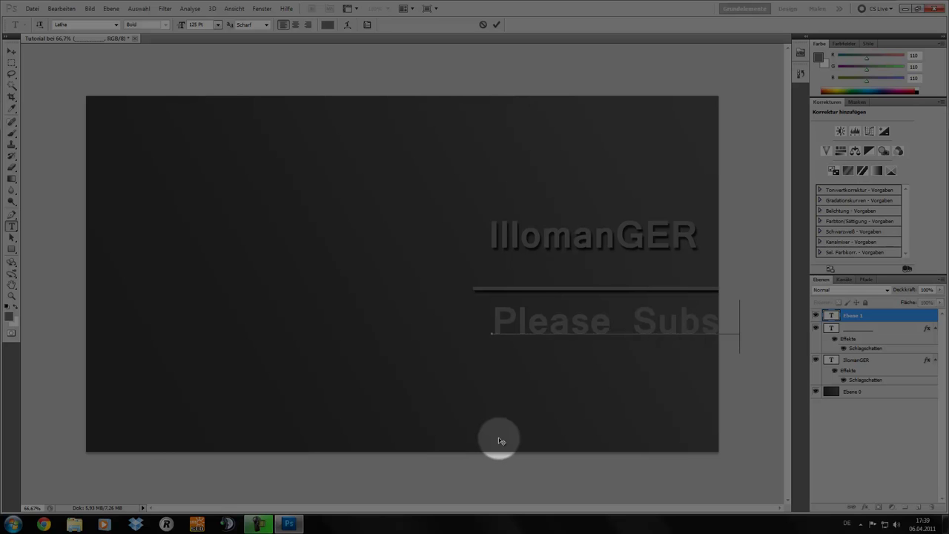
pyautogui.click(11, 50)
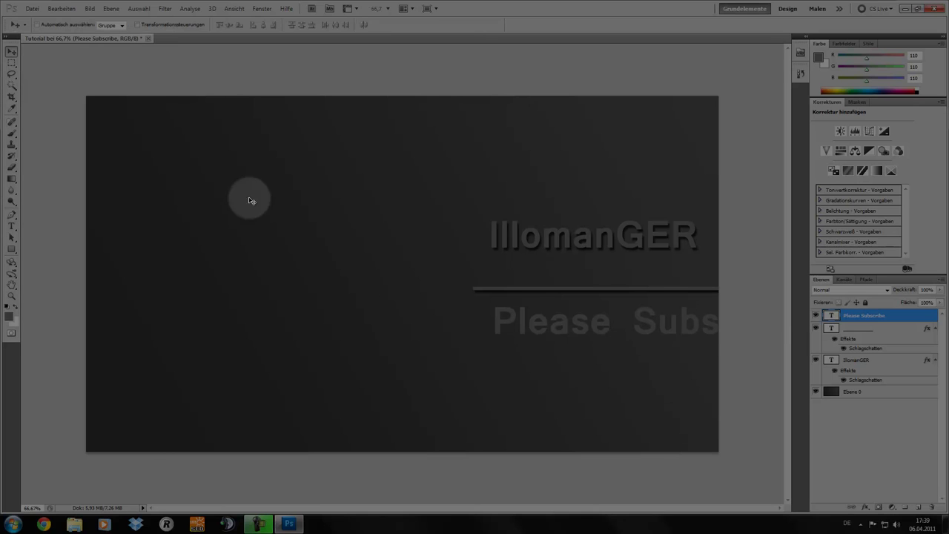
pyautogui.moveTo(600, 323); pyautogui.dragTo(544, 327)
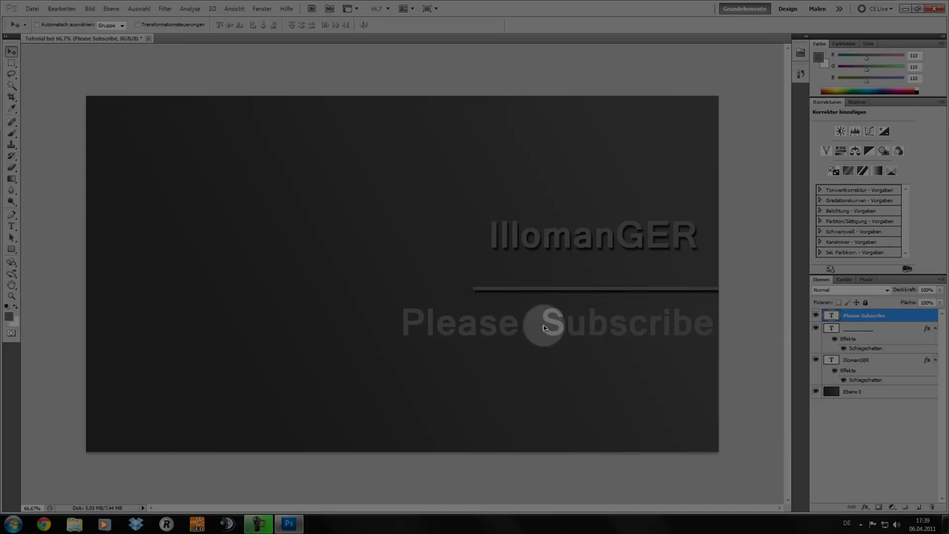
pyautogui.moveTo(543, 327); pyautogui.dragTo(530, 328)
# Replace that wording with 'Youtube' and nudge it right, under the bar.
pyautogui.click(11, 226)
pyautogui.click(406, 341)
pyautogui.moveTo(407, 341); pyautogui.dragTo(702, 323)
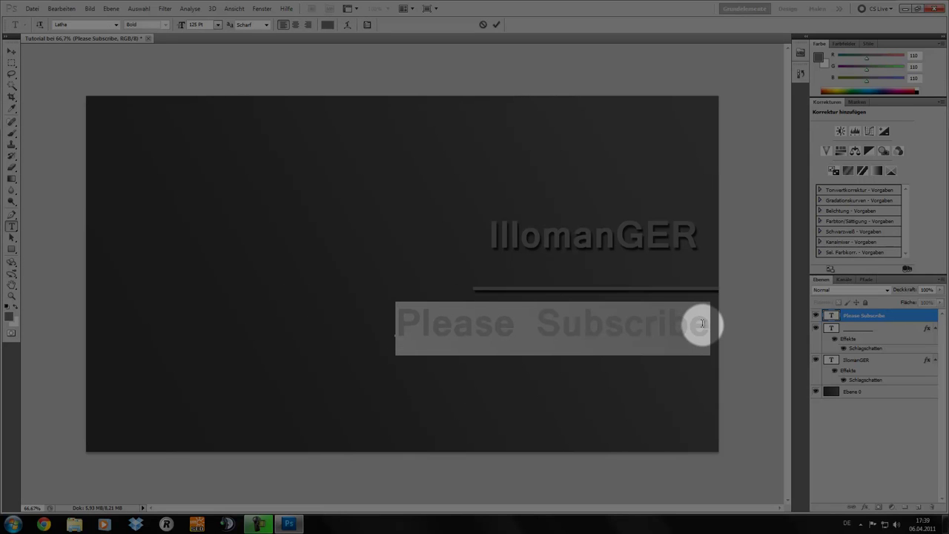
pyautogui.press('BackSpace')
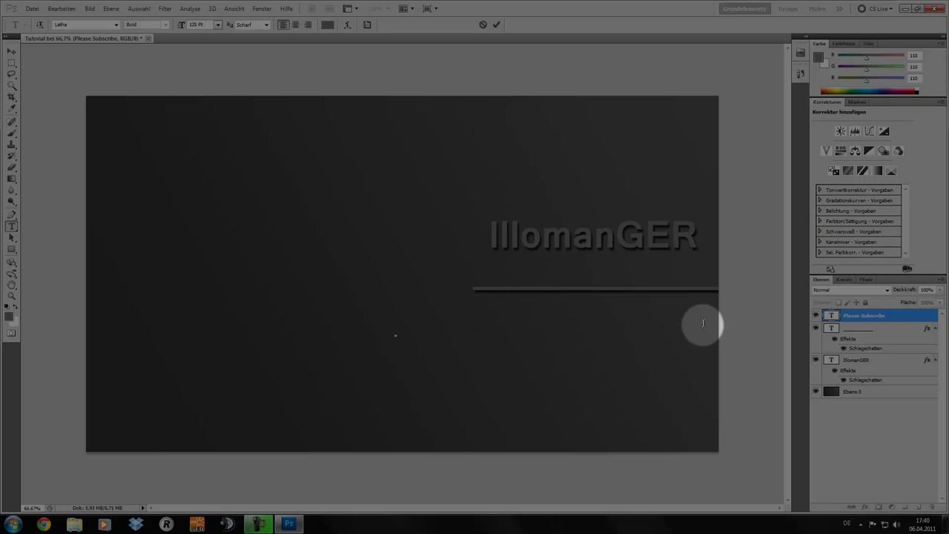
pyautogui.write('Youtube')
pyautogui.click(11, 50)
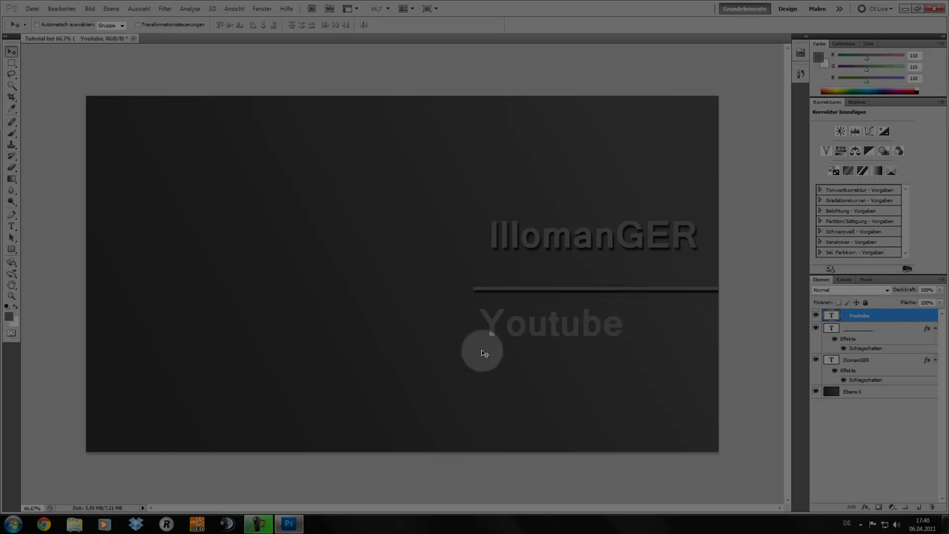
pyautogui.moveTo(524, 331); pyautogui.dragTo(544, 330)
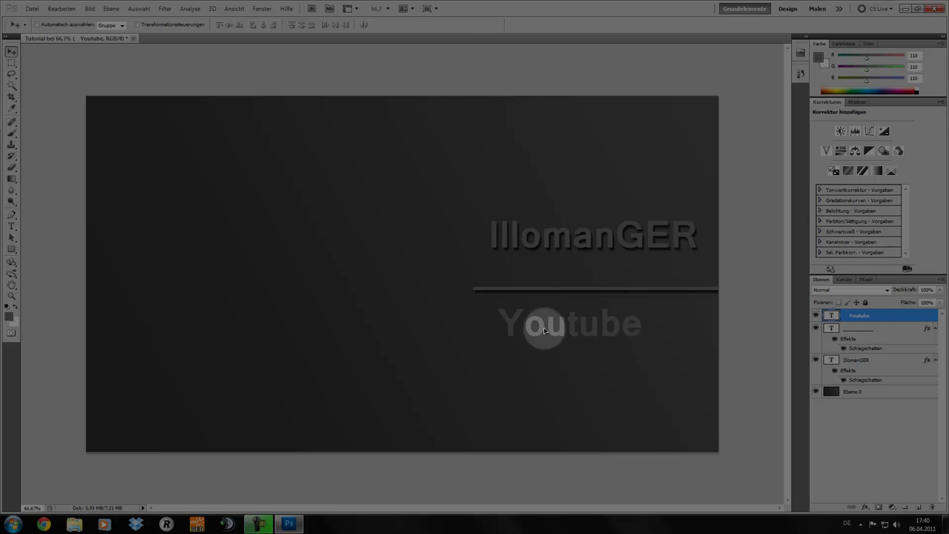
pyautogui.moveTo(543, 330); pyautogui.dragTo(542, 328)
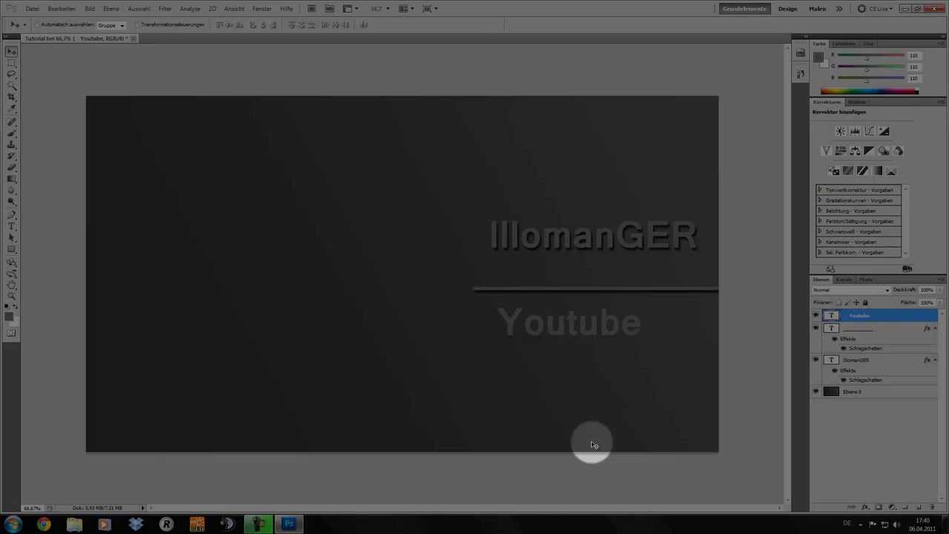
# Enable Schlagschatten on the Youtube layer, check its Abstand value, and apply it.
pyautogui.doubleClick(906, 315)
pyautogui.click(136, 199)
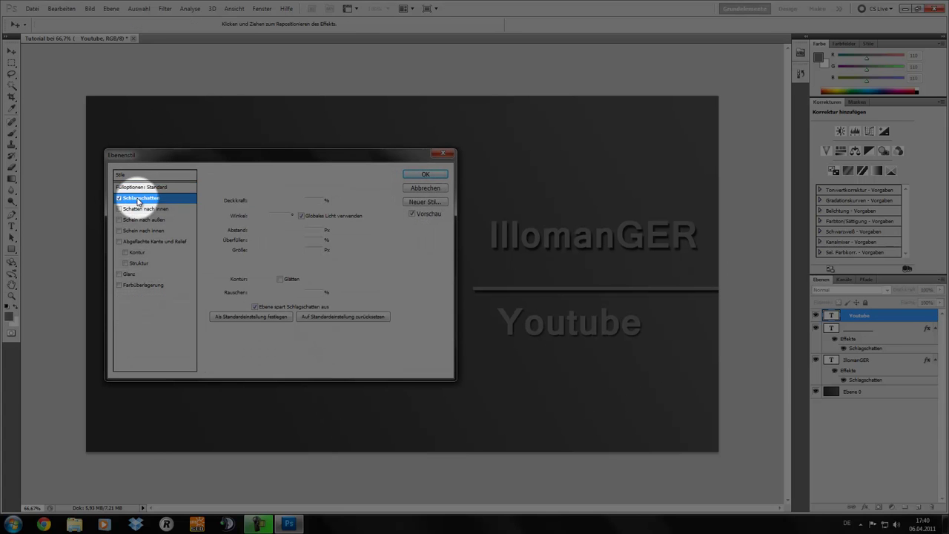
pyautogui.doubleClick(307, 230)
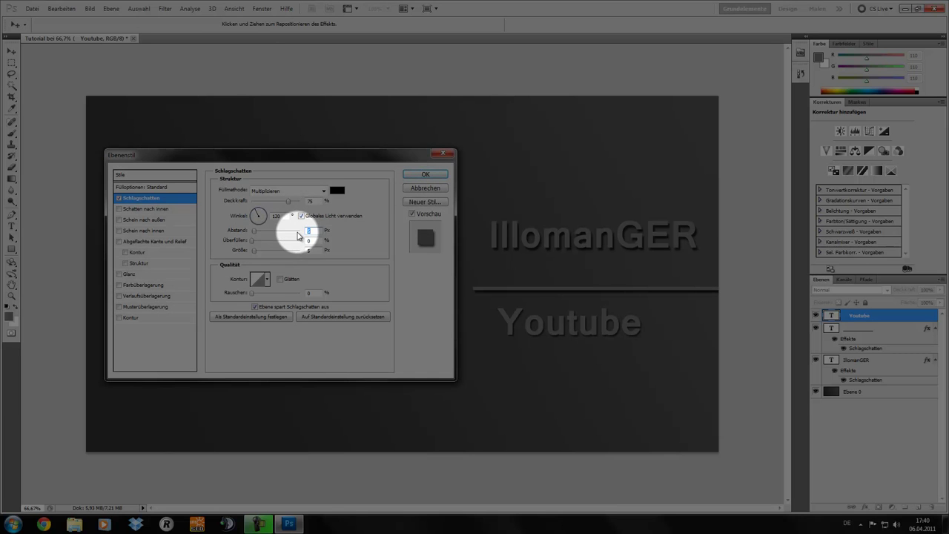
pyautogui.click(425, 175)
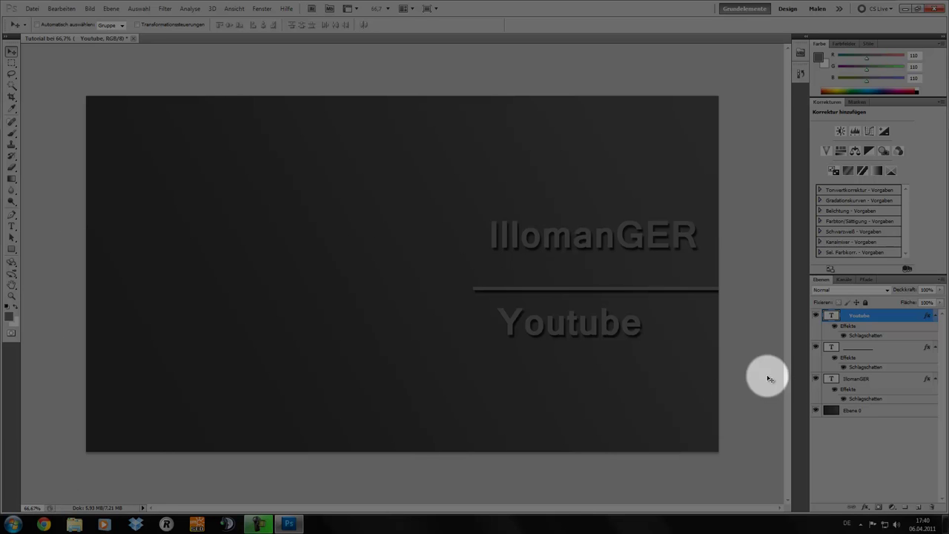
# Select the underline and IllomanGER layers and link them together.
pyautogui.keyDown('shift'); pyautogui.click(892, 380); pyautogui.keyUp('shift')
pyautogui.rightClick(892, 383)
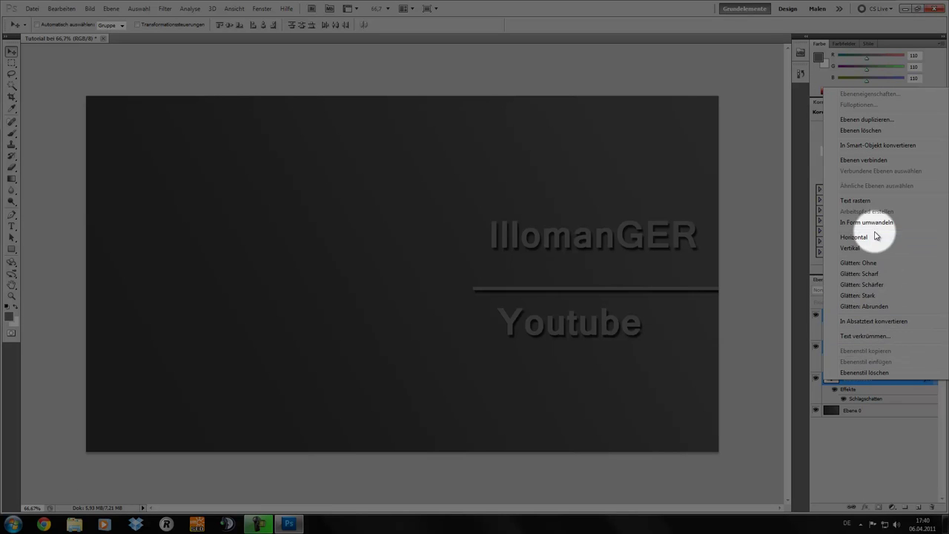
pyautogui.click(895, 432)
pyautogui.rightClick(894, 379)
pyautogui.click(864, 158)
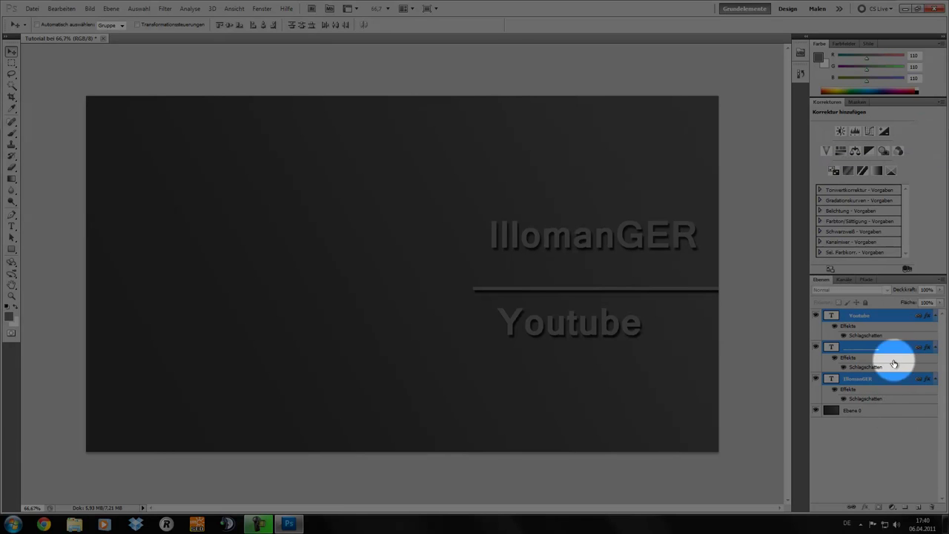
pyautogui.rightClick(895, 458)
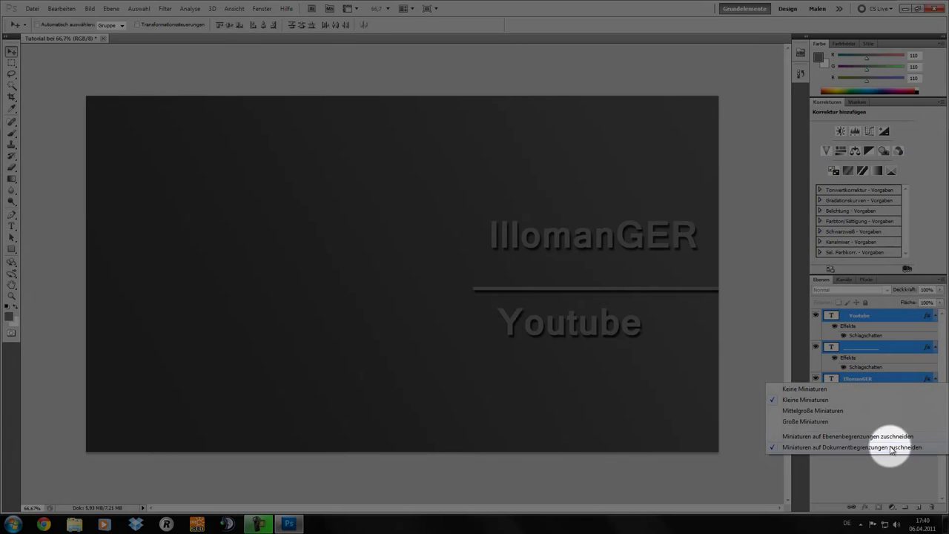
pyautogui.click(910, 480)
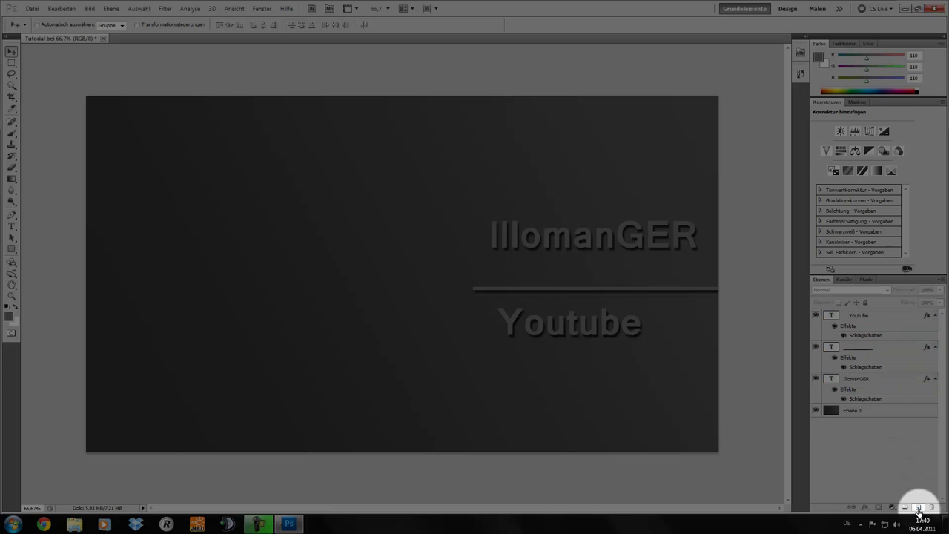
# Add an empty layer, merge it with the text layers into Ebene 1, and nudge it down-left.
pyautogui.click(918, 506)
pyautogui.keyDown('ctrl'); pyautogui.click(879, 393); pyautogui.keyUp('ctrl')
pyautogui.rightClick(880, 395)
pyautogui.click(905, 461)
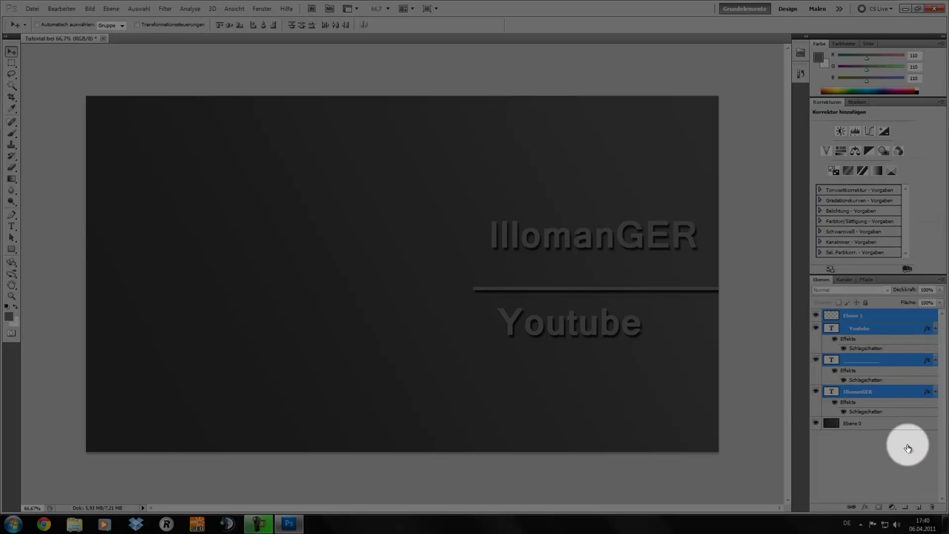
pyautogui.rightClick(879, 313)
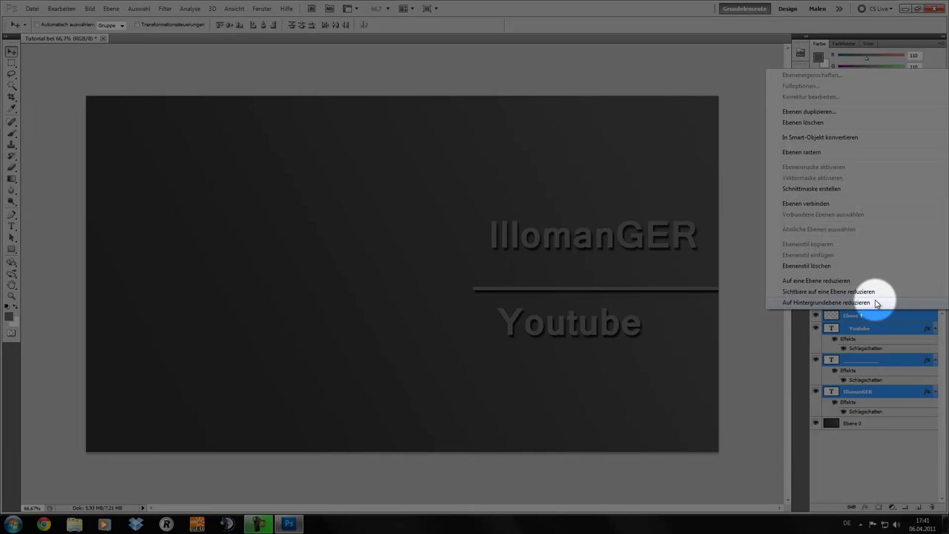
pyautogui.click(875, 285)
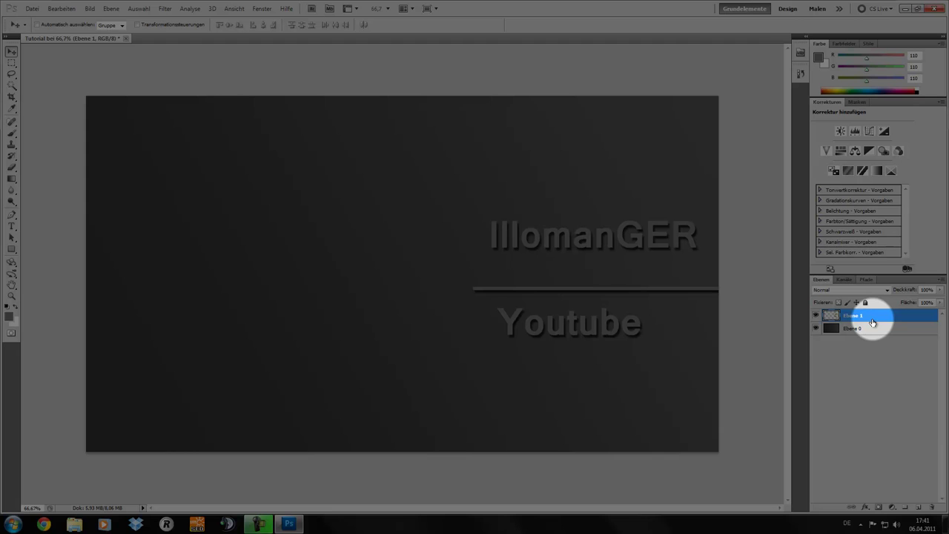
pyautogui.moveTo(628, 240); pyautogui.dragTo(623, 244)
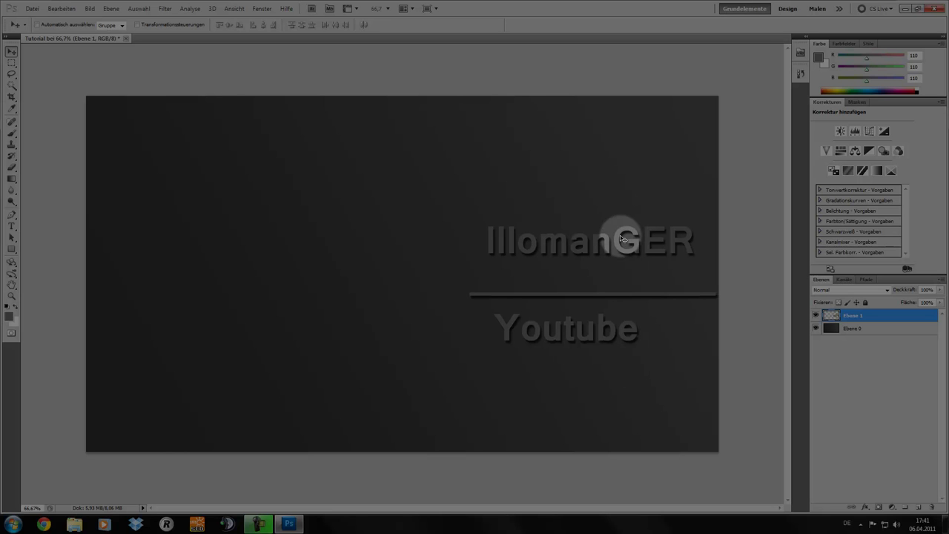
# In Chrome, search Google for 'photoshop brushes' and open the myPhotoshopBrushes.com result.
pyautogui.click(44, 524)
pyautogui.write('photosh')
pyautogui.press('BackSpace')
pyautogui.press('BackSpace')
pyautogui.press('BackSpace')
pyautogui.press('BackSpace')
pyautogui.write('photoshop brushes')
pyautogui.press('Return')
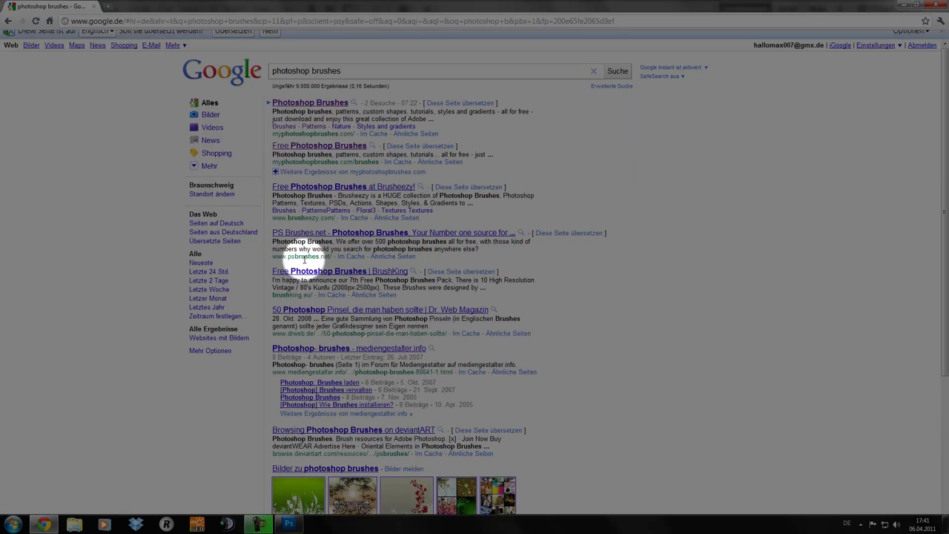
pyautogui.click(319, 111)
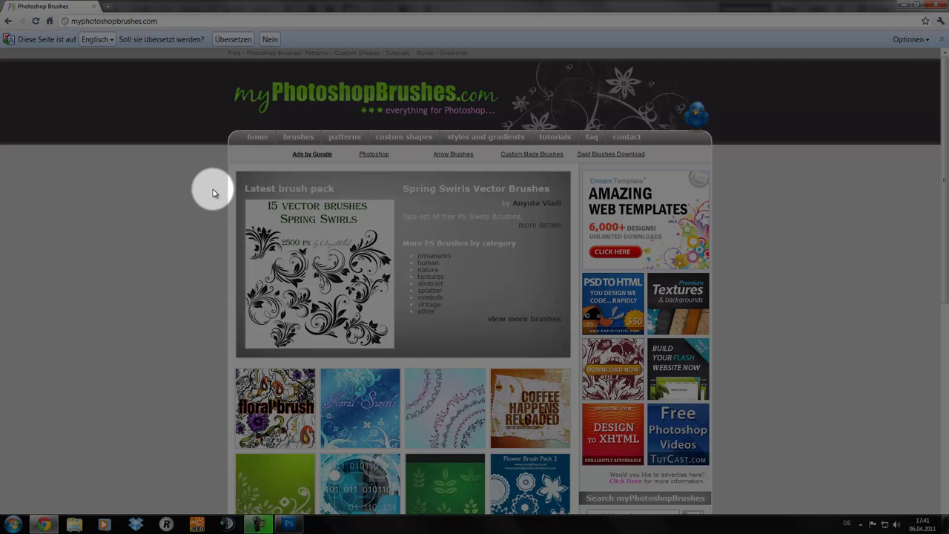
# Go to the site's Brushes section, filter to the abstract category, and open Particle Smoke.
pyautogui.scroll(-3, 237, 267)
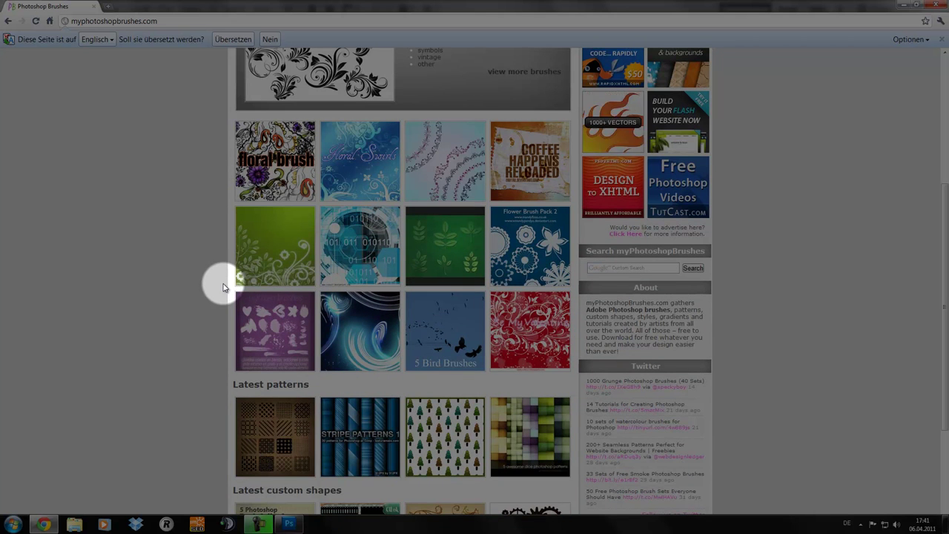
pyautogui.scroll(-2, 224, 287)
pyautogui.scroll(6, 226, 291)
pyautogui.scroll(-2, 243, 311)
pyautogui.scroll(-1, 244, 313)
pyautogui.scroll(-2, 382, 333)
pyautogui.scroll(-1, 519, 333)
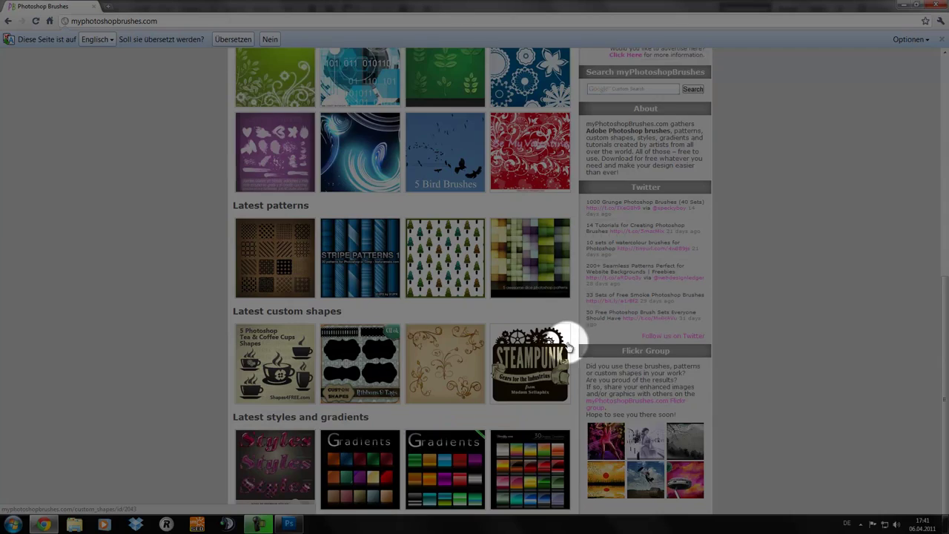
pyautogui.scroll(5, 682, 361)
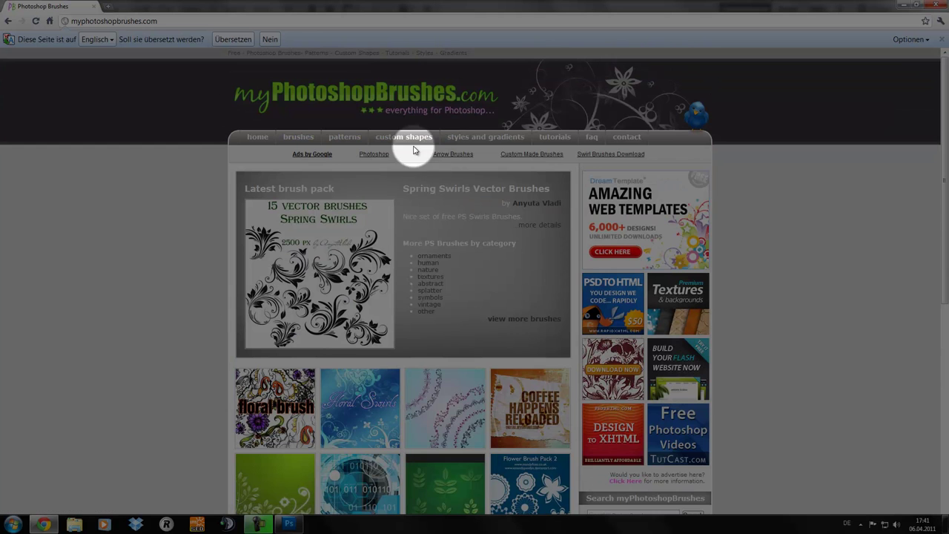
pyautogui.click(300, 137)
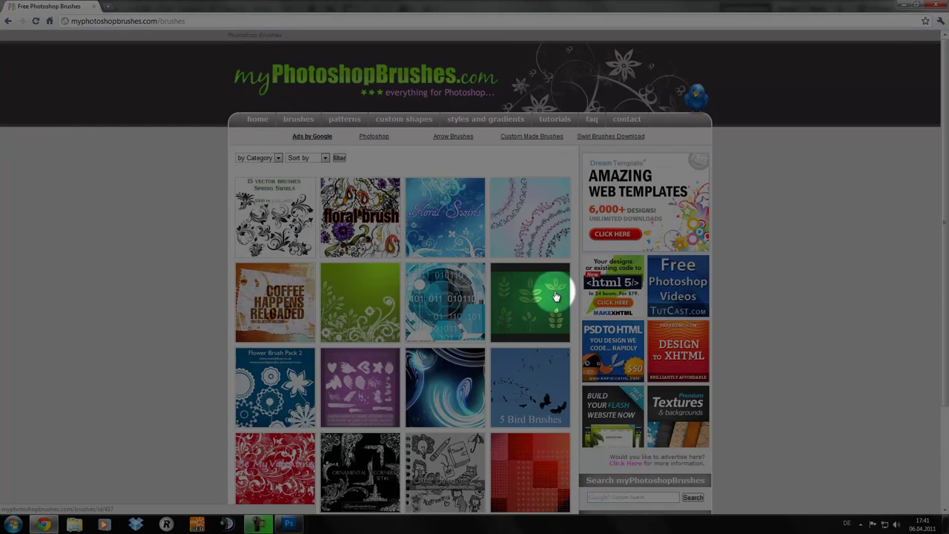
pyautogui.scroll(-3, 563, 355)
pyautogui.click(601, 446)
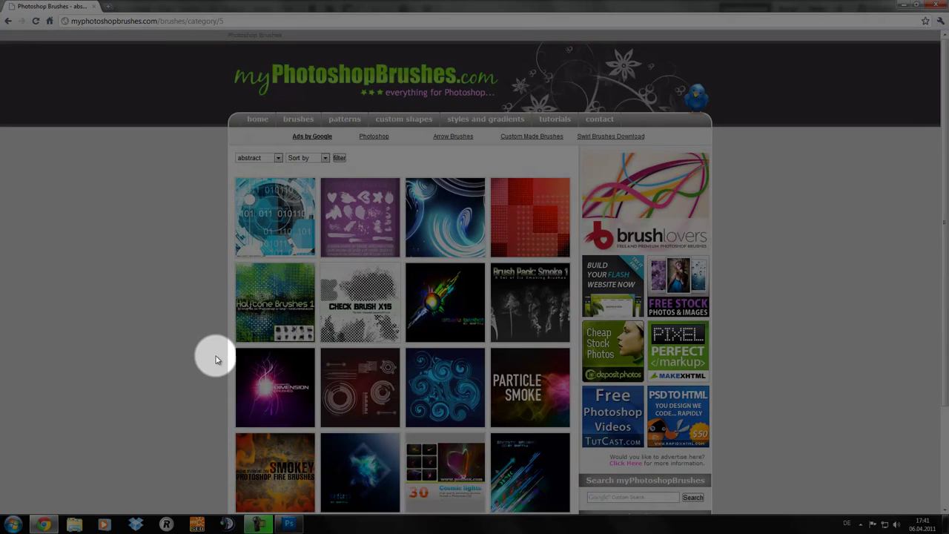
pyautogui.scroll(-2, 217, 359)
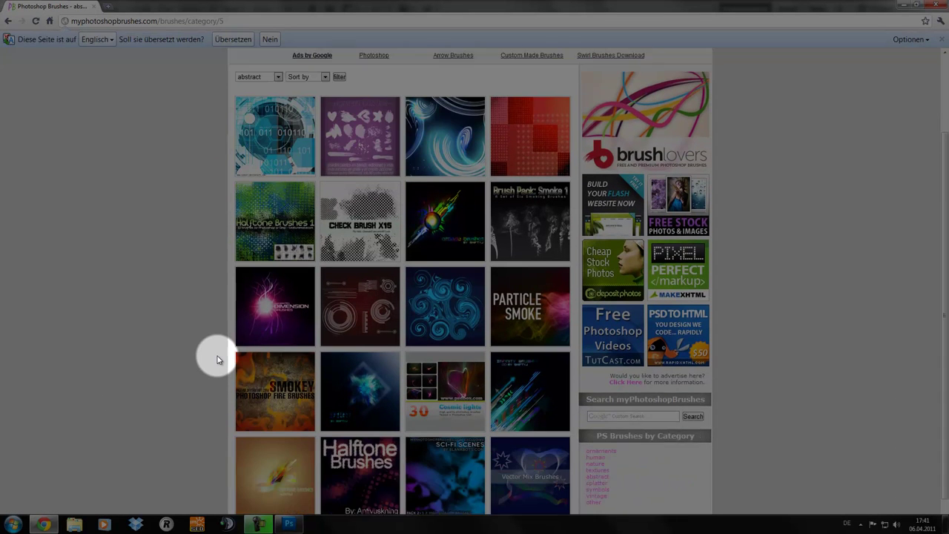
pyautogui.click(519, 300)
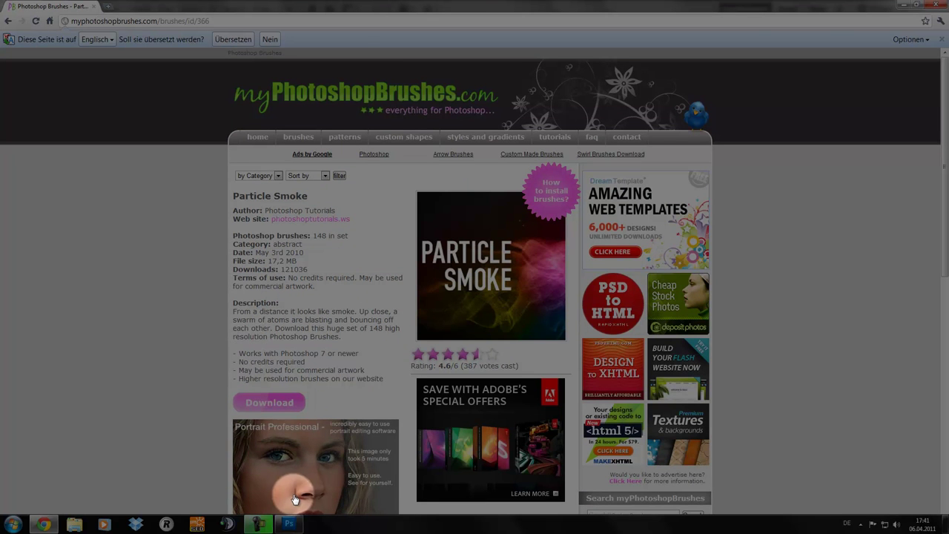
# Download the Particle Smoke brush set's 17.2 MB zip from its page.
pyautogui.click(289, 524)
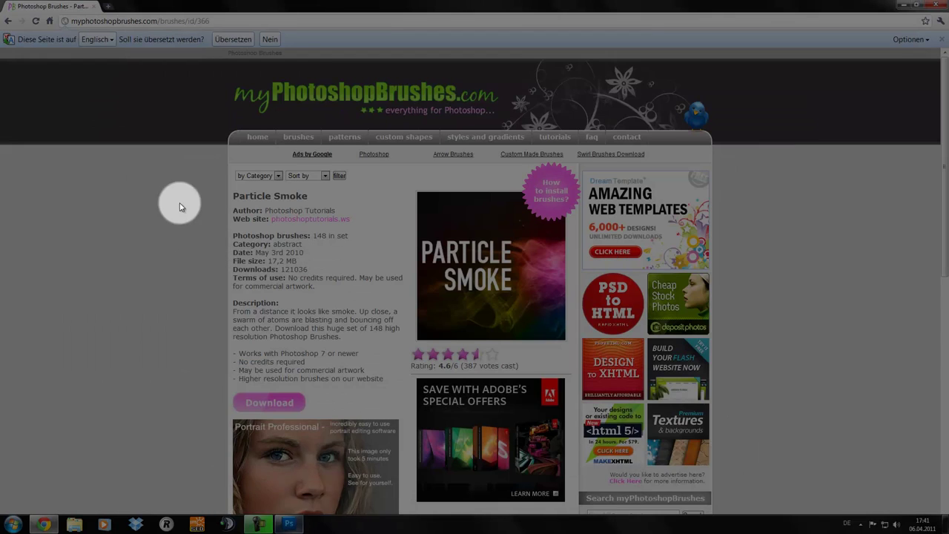
pyautogui.click(270, 354)
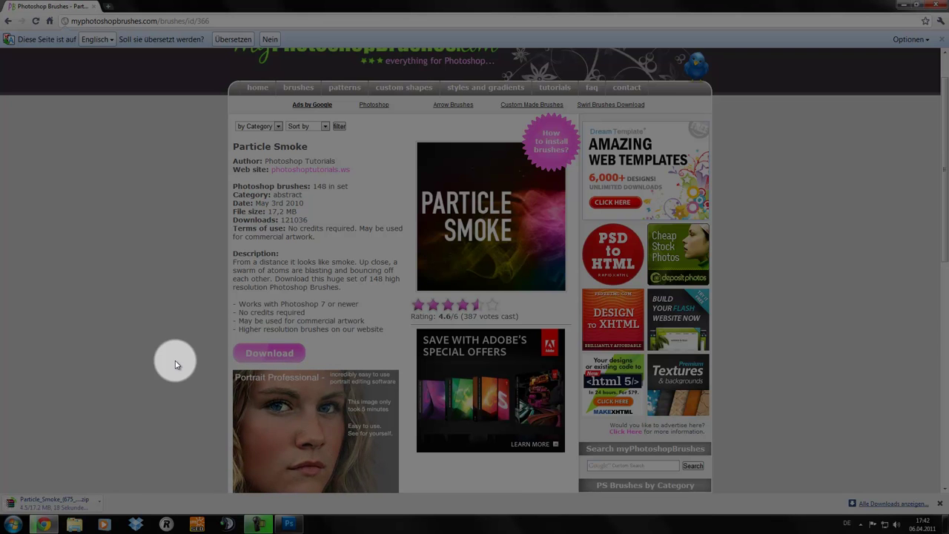
pyautogui.scroll(1, 175, 360)
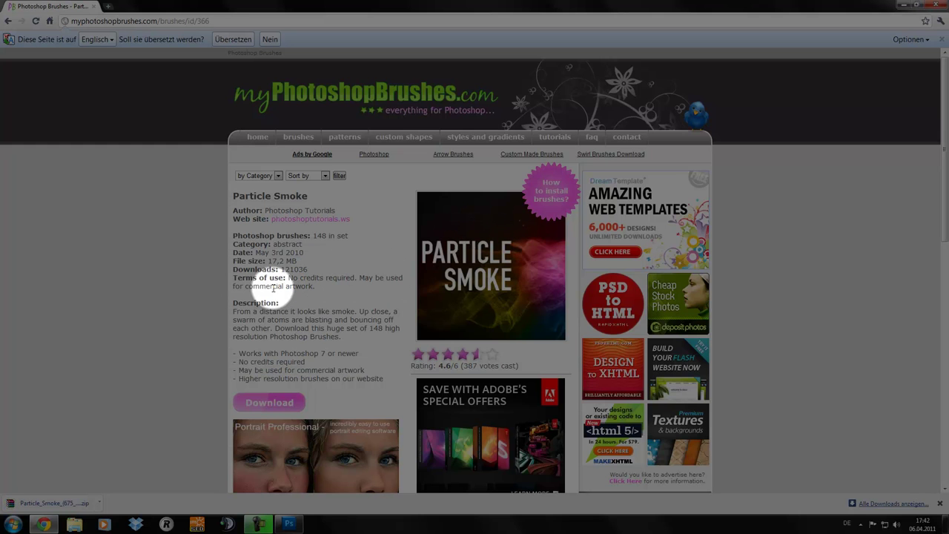
# Open the downloaded zip in WinRAR and load Particle Smoke (675 pixels).abr into Photoshop.
pyautogui.click(41, 507)
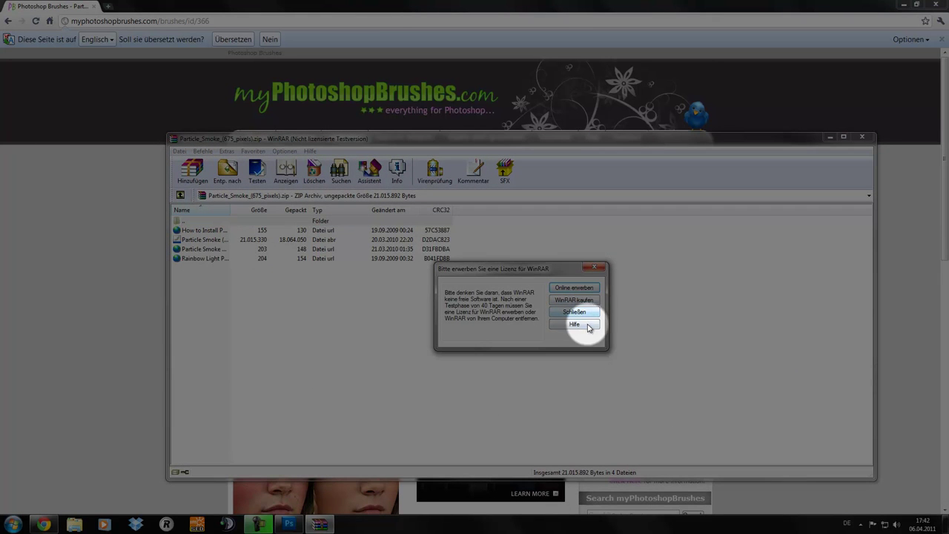
pyautogui.click(593, 267)
pyautogui.moveTo(876, 306); pyautogui.dragTo(945, 305)
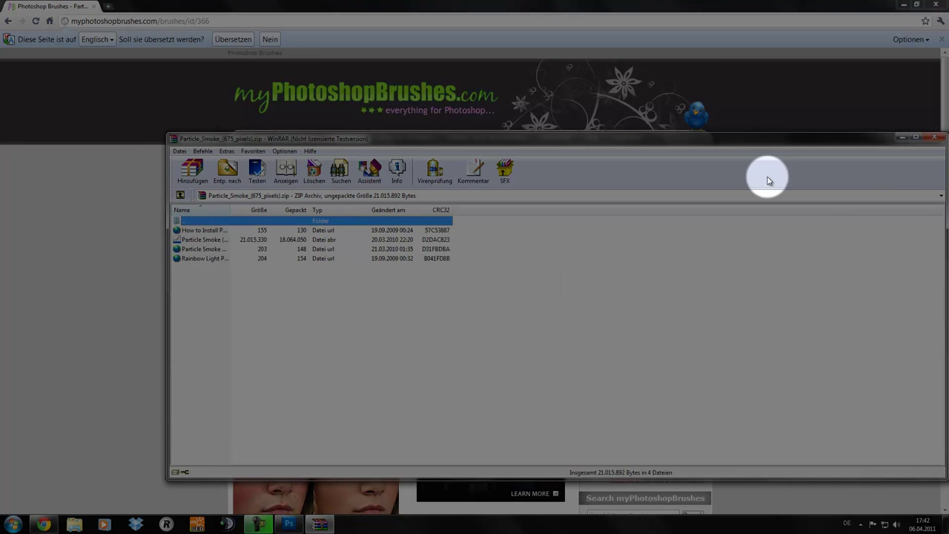
pyautogui.moveTo(761, 141); pyautogui.dragTo(614, 137)
pyautogui.moveTo(80, 211); pyautogui.dragTo(172, 212)
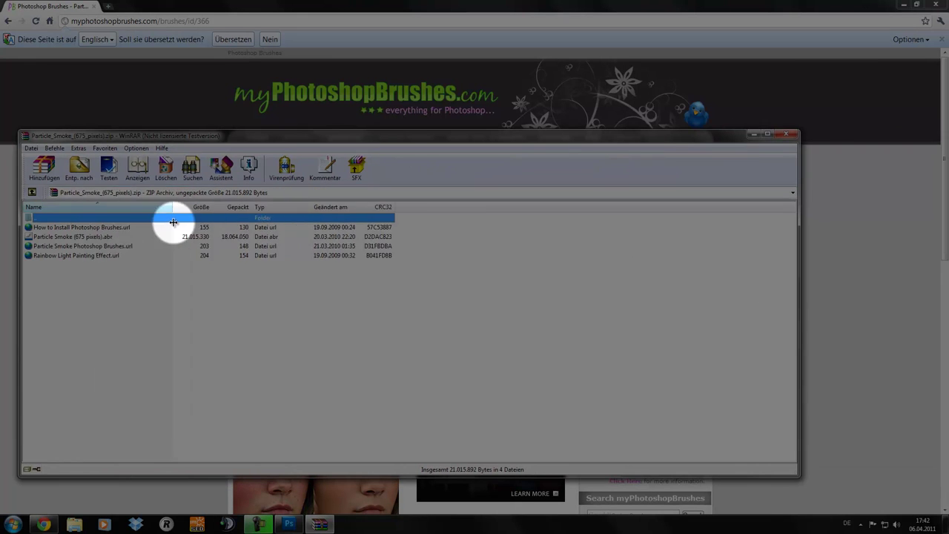
pyautogui.click(89, 227)
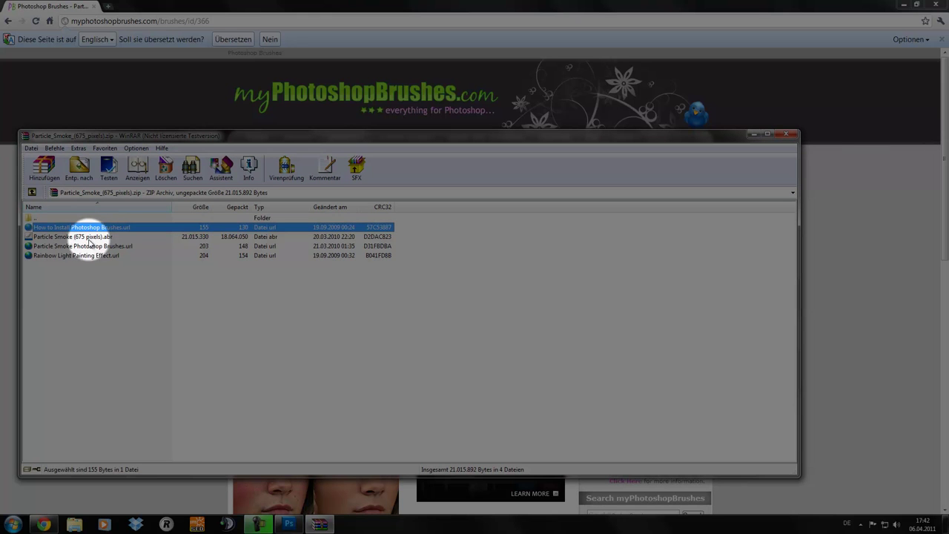
pyautogui.click(92, 237)
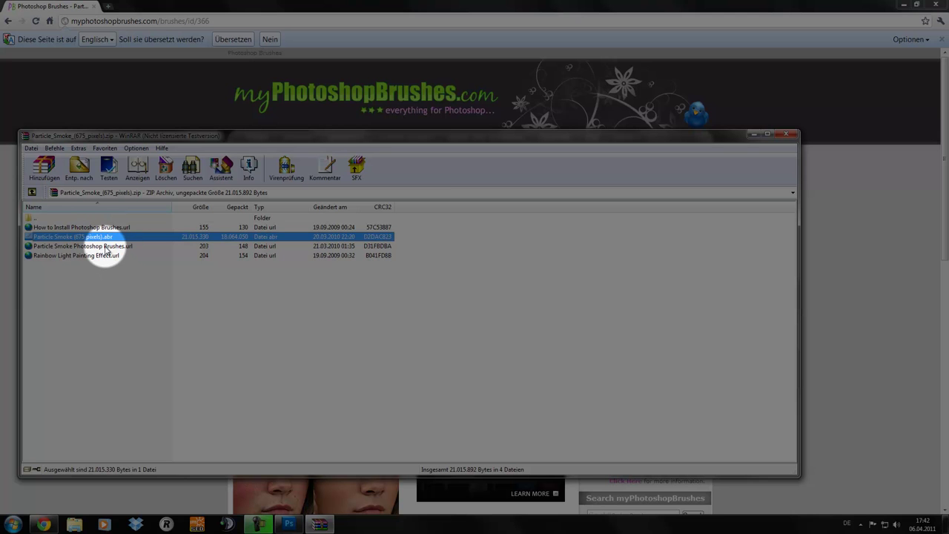
pyautogui.doubleClick(104, 238)
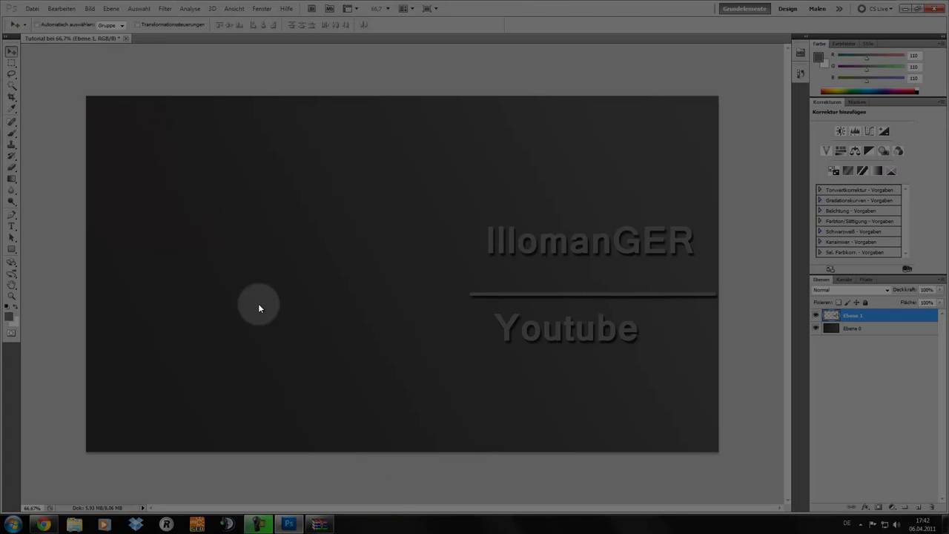
# Close the WinRAR window from the taskbar.
pyautogui.rightClick(45, 524)
pyautogui.rightClick(319, 524)
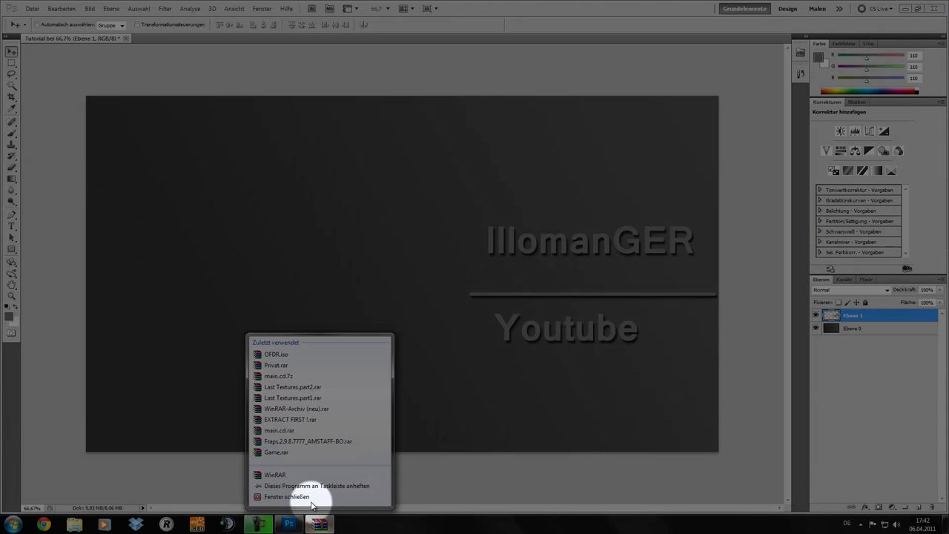
pyautogui.click(301, 496)
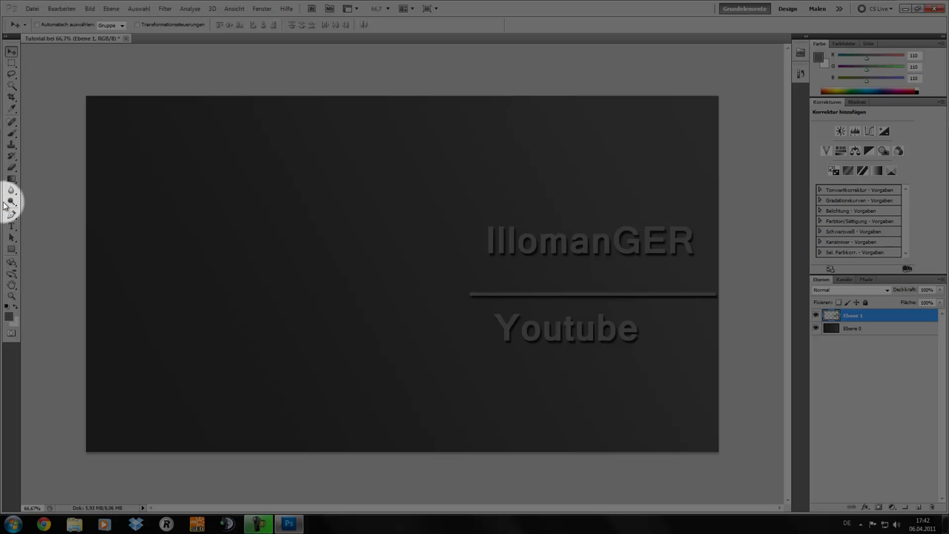
# Select the Brush tool and set a 675 px Particle Smoke tip from the preset picker.
pyautogui.click(12, 135)
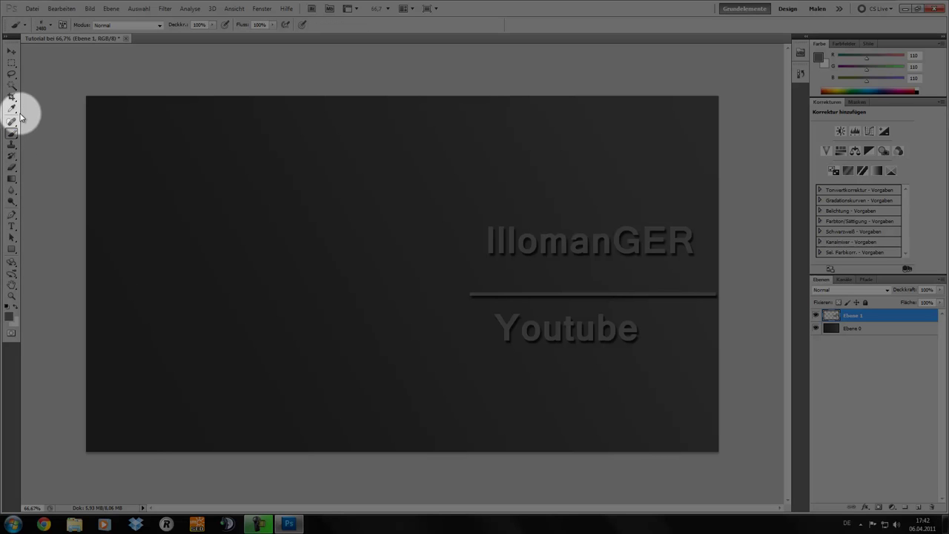
pyautogui.click(42, 24)
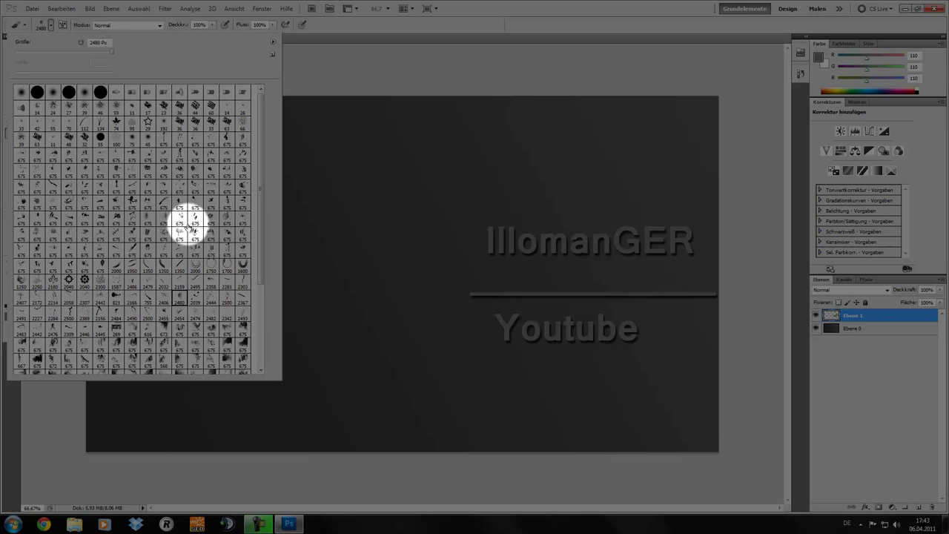
pyautogui.scroll(-3, 175, 224)
pyautogui.click(218, 310)
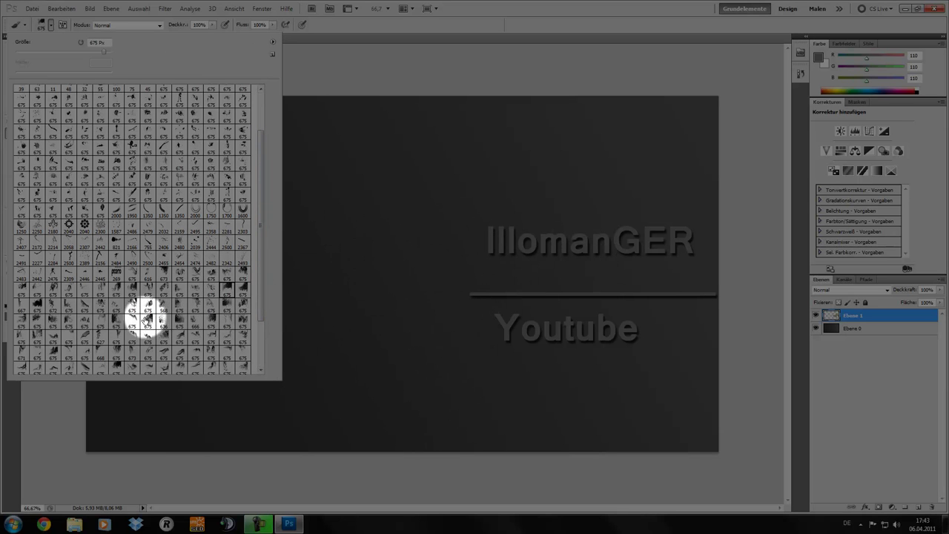
pyautogui.click(41, 305)
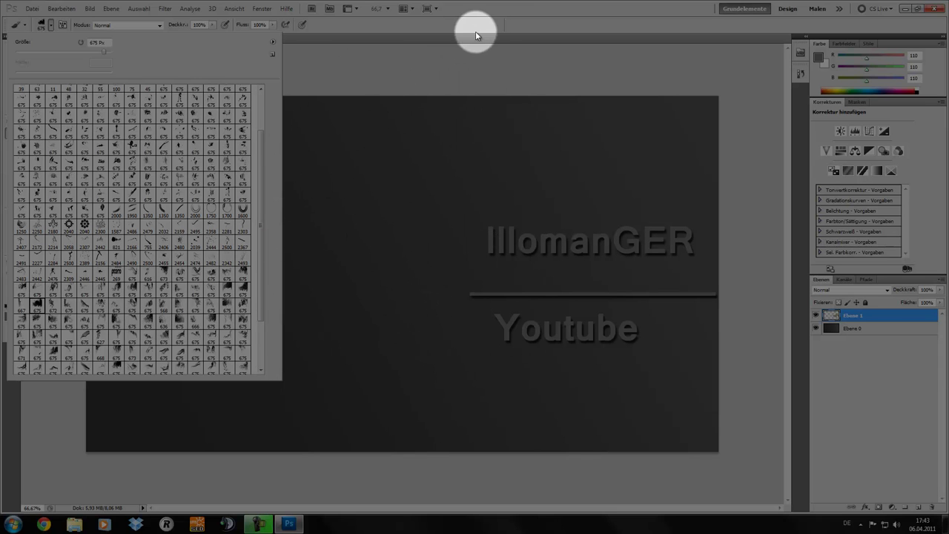
pyautogui.click(493, 23)
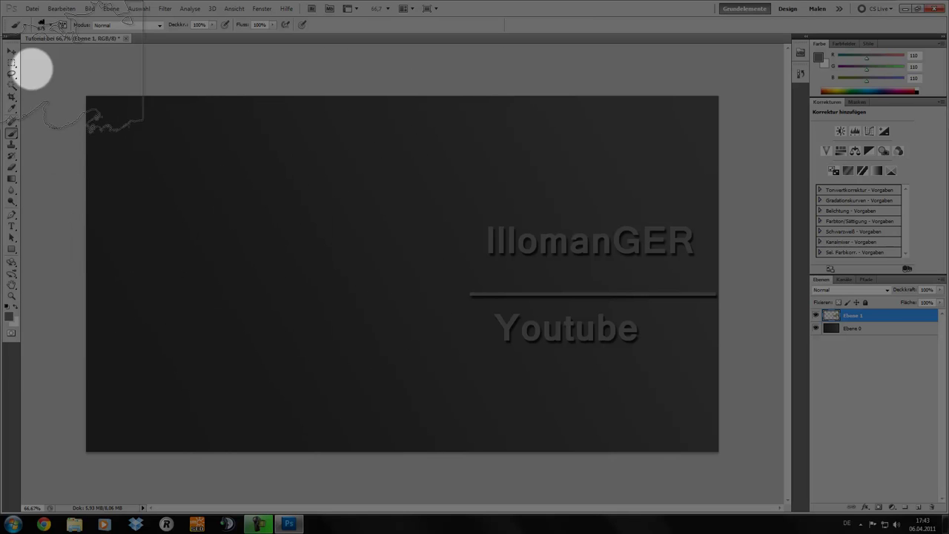
pyautogui.click(47, 25)
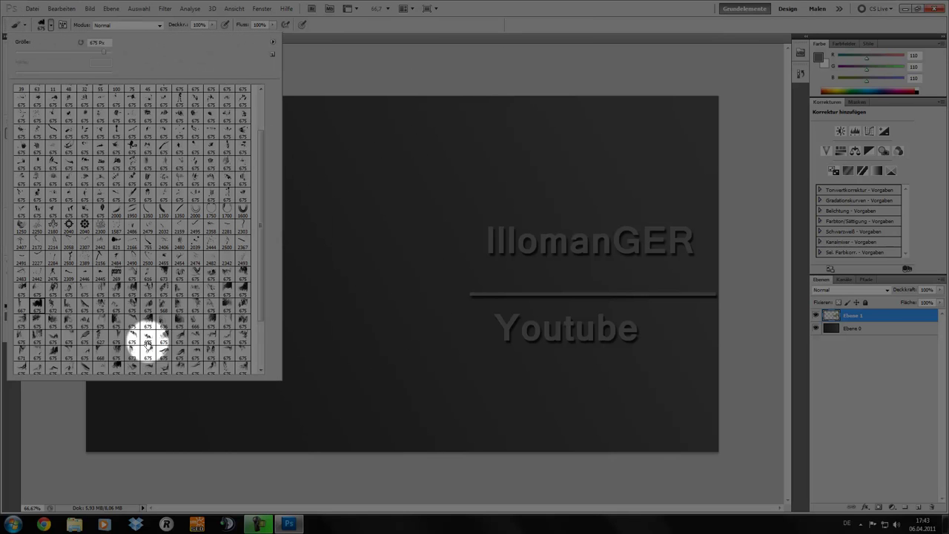
pyautogui.click(179, 320)
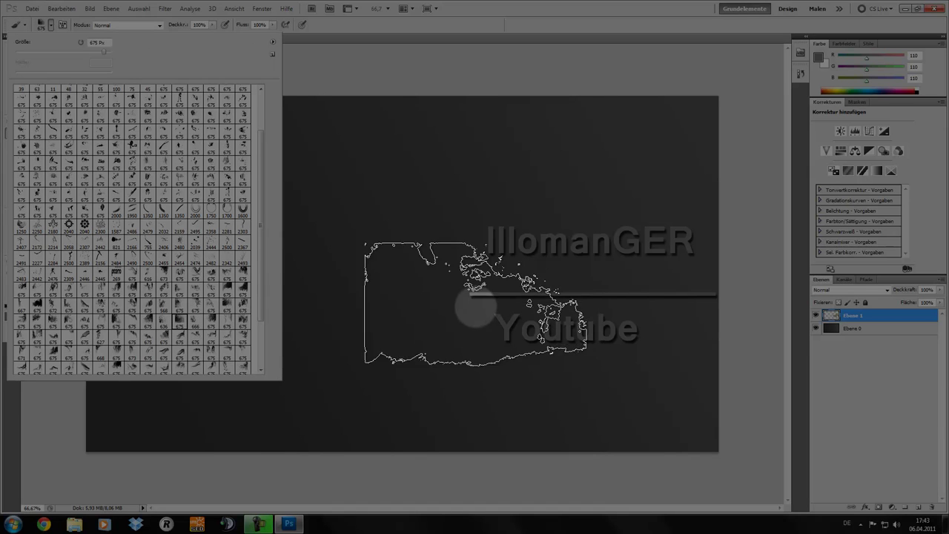
pyautogui.click(243, 289)
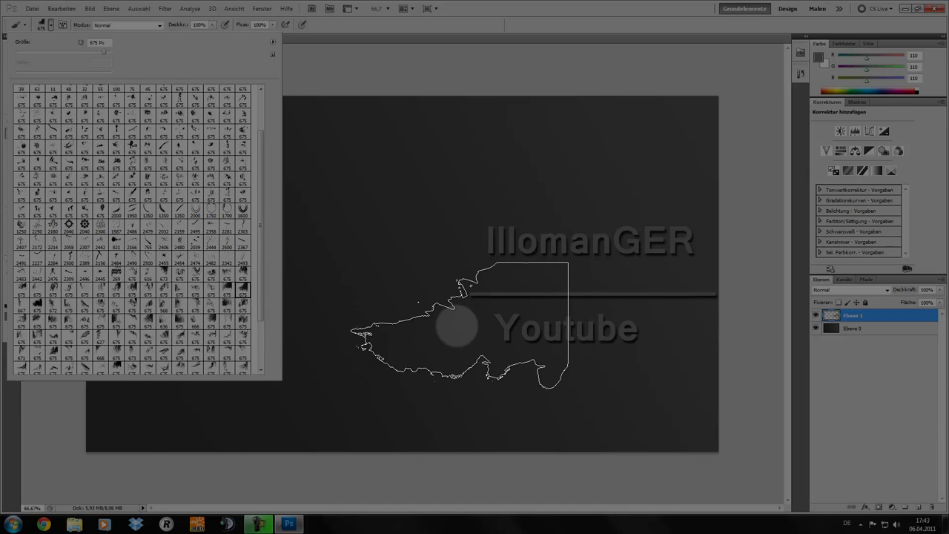
pyautogui.click(510, 22)
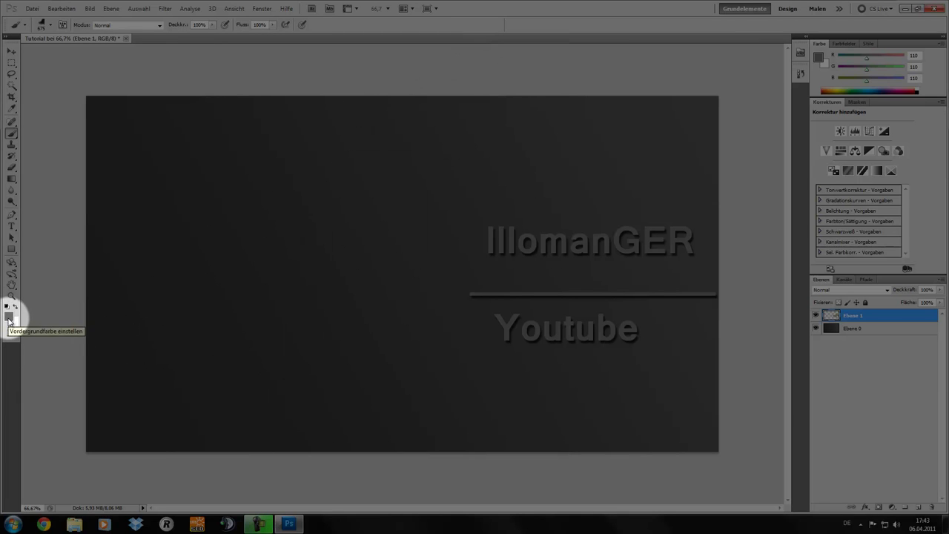
# Stamp a pale grey smoke cloud at the canvas left, keeping it upright after Free Transform.
pyautogui.click(208, 283)
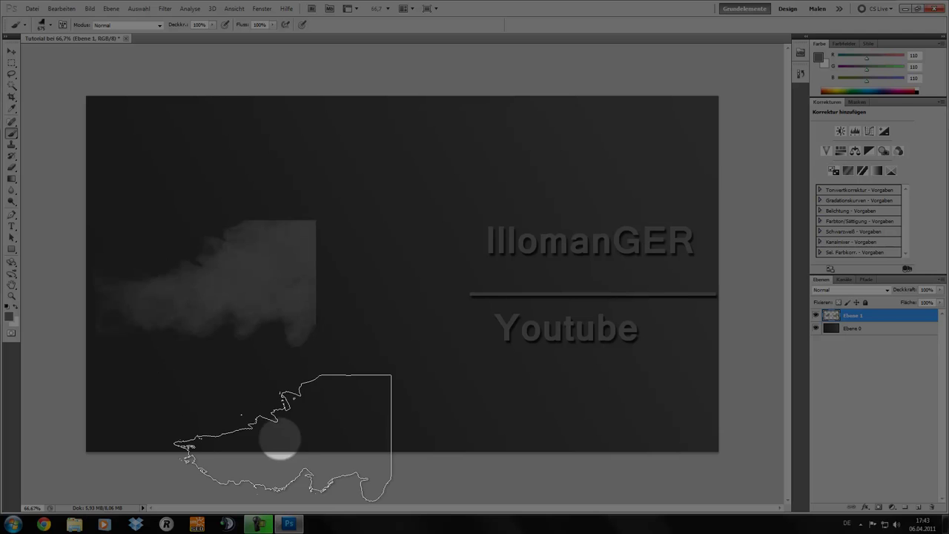
pyautogui.click(11, 51)
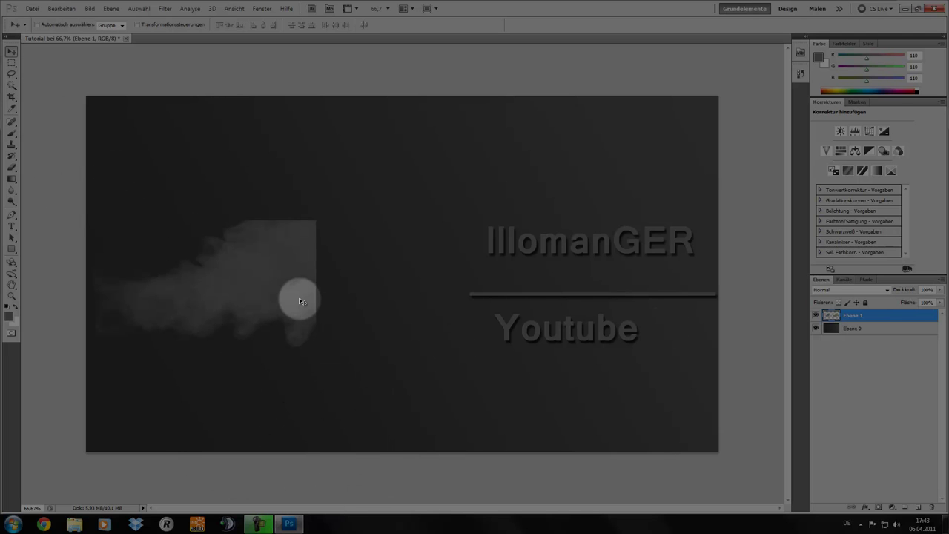
pyautogui.hotkey('ctrl', 't')
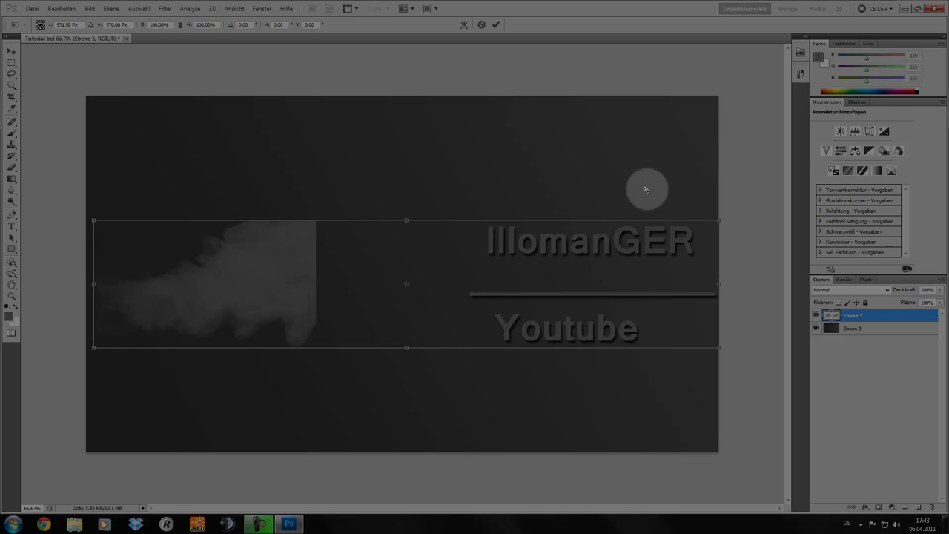
pyautogui.moveTo(642, 173)
pyautogui.mouseDown()
pyautogui.moveTo(232, 227)
pyautogui.moveTo(267, 239)
pyautogui.mouseUp()
pyautogui.hotkey('ctrl', 'z')
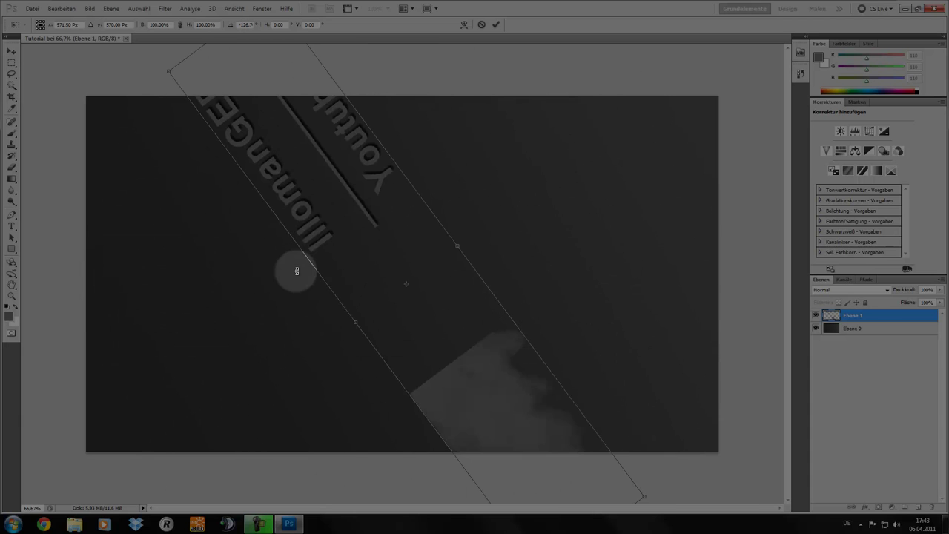
pyautogui.click(496, 24)
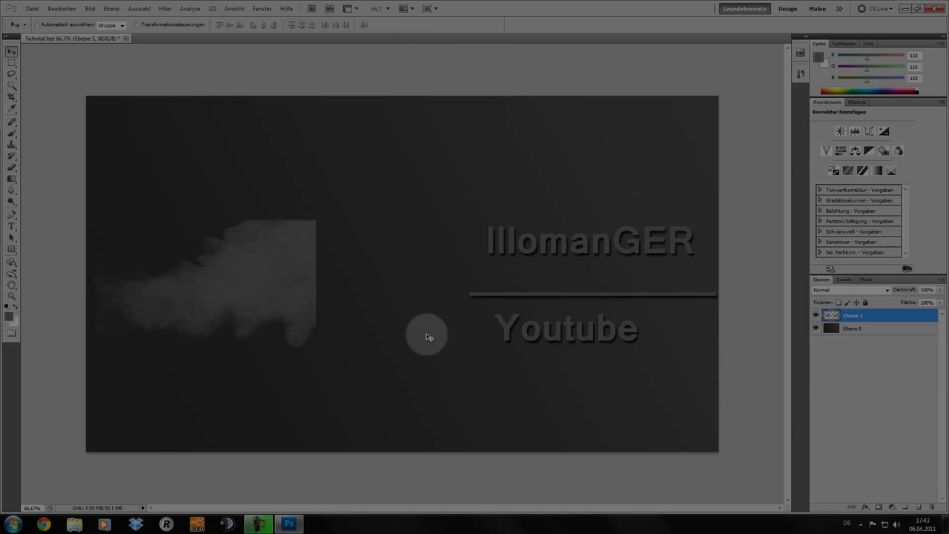
# Delete the smoke cloud from Ebene 1 and add a new empty layer, Ebene 2.
pyautogui.press('Delete')
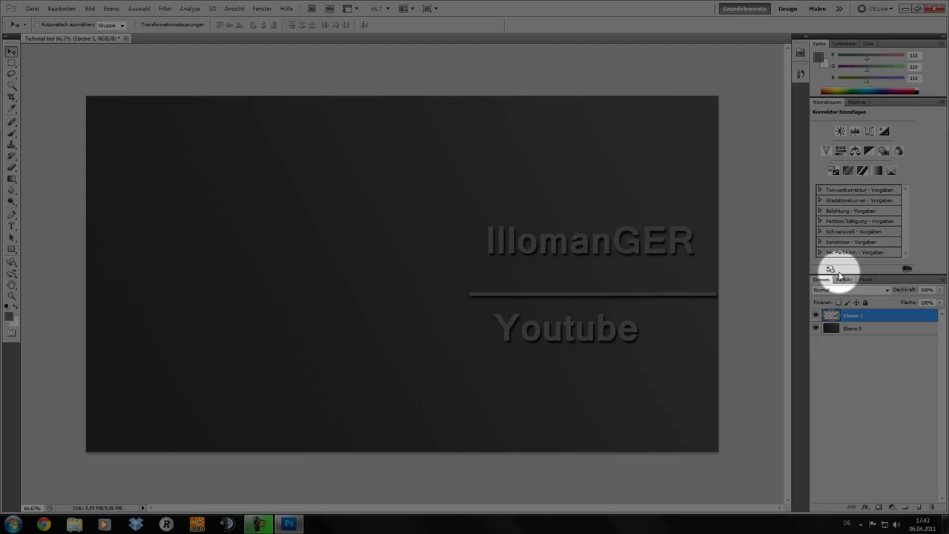
pyautogui.click(919, 509)
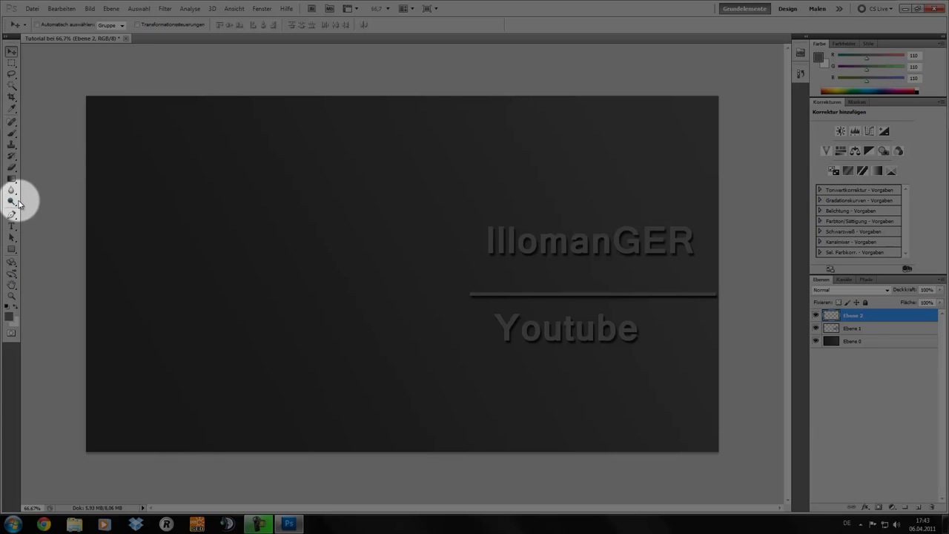
pyautogui.click(11, 133)
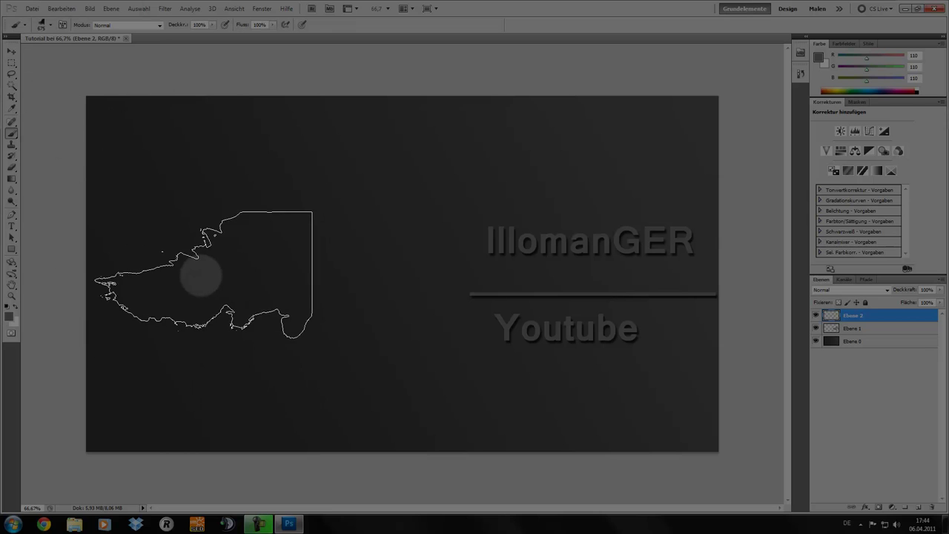
# Try several large smoke brush tips, including the 529 px and 617 px presets.
pyautogui.click(41, 26)
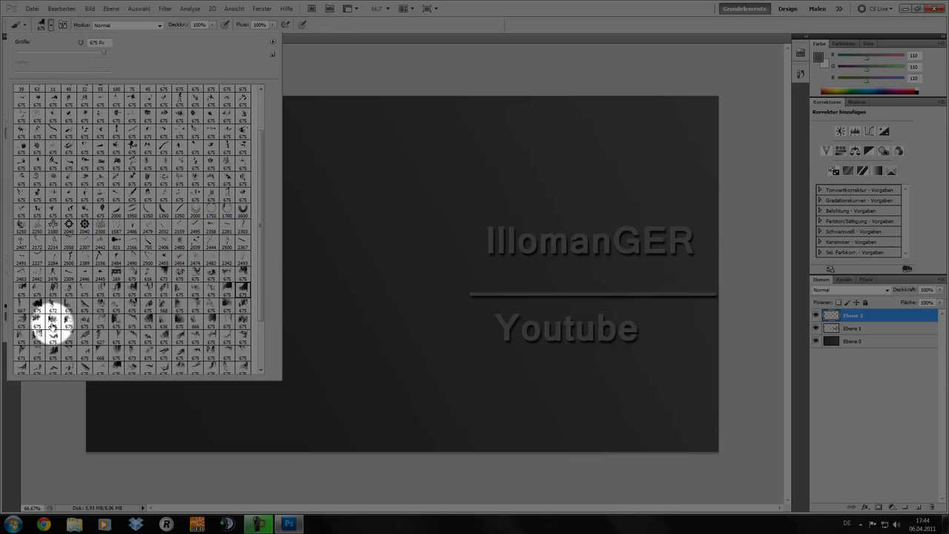
pyautogui.click(53, 337)
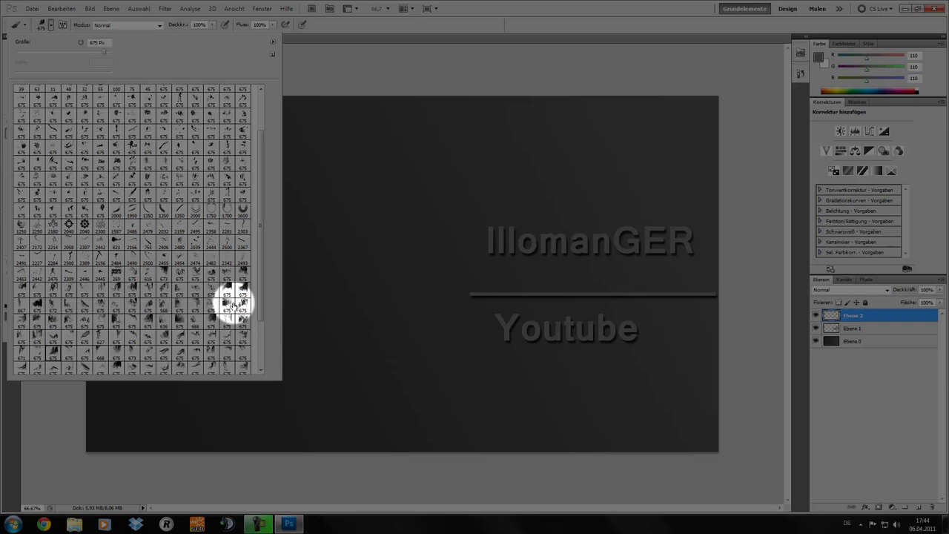
pyautogui.click(227, 295)
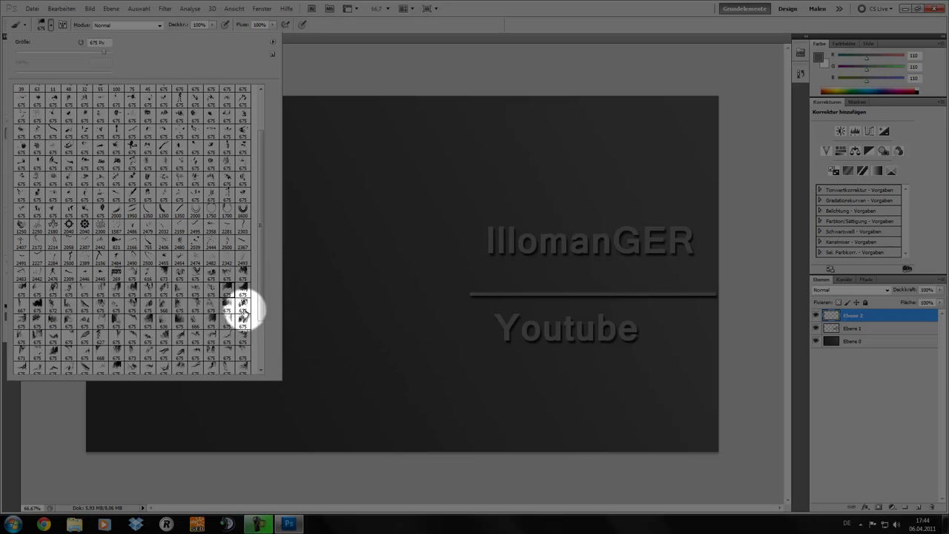
pyautogui.click(180, 325)
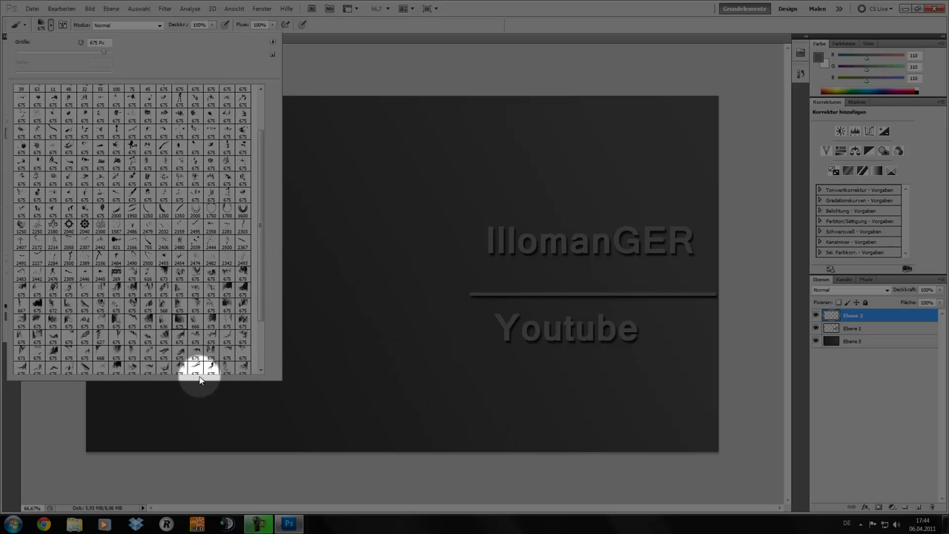
pyautogui.click(118, 367)
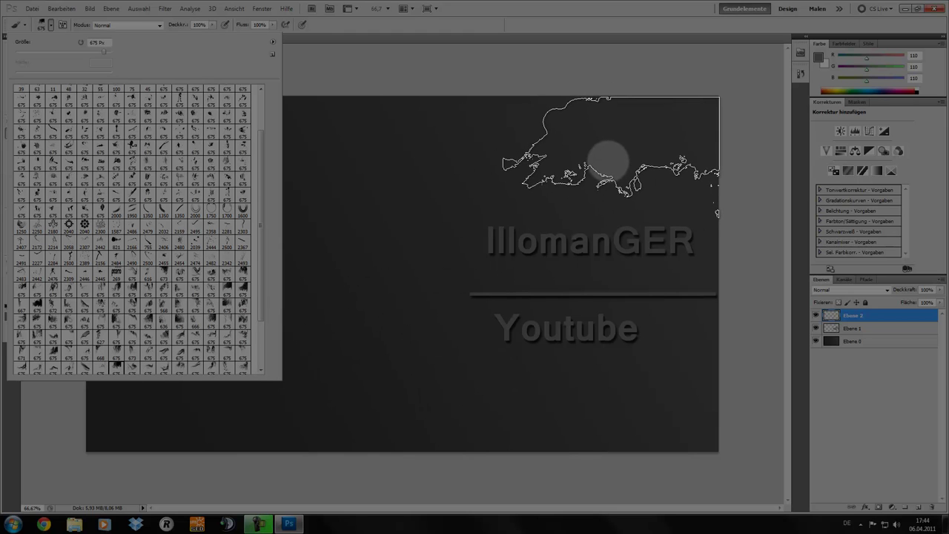
pyautogui.scroll(-2, 203, 344)
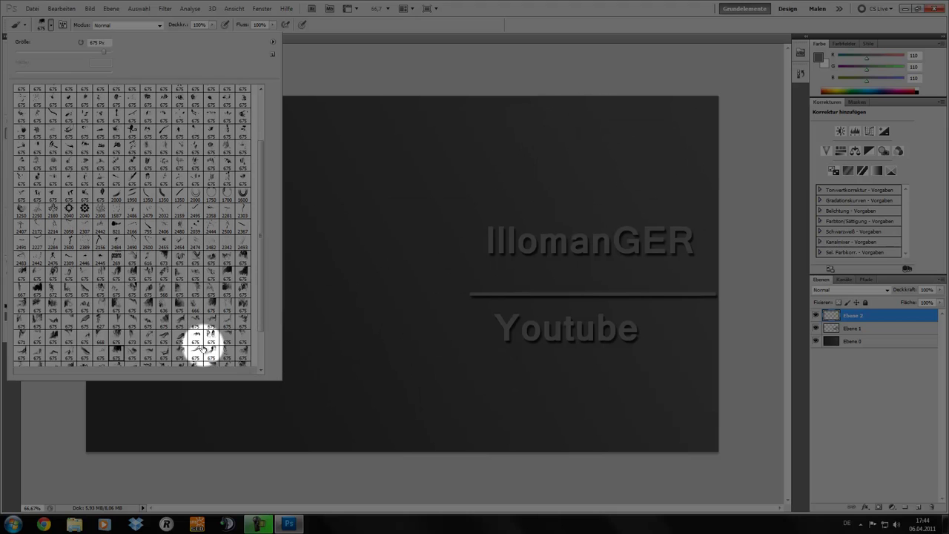
pyautogui.click(68, 351)
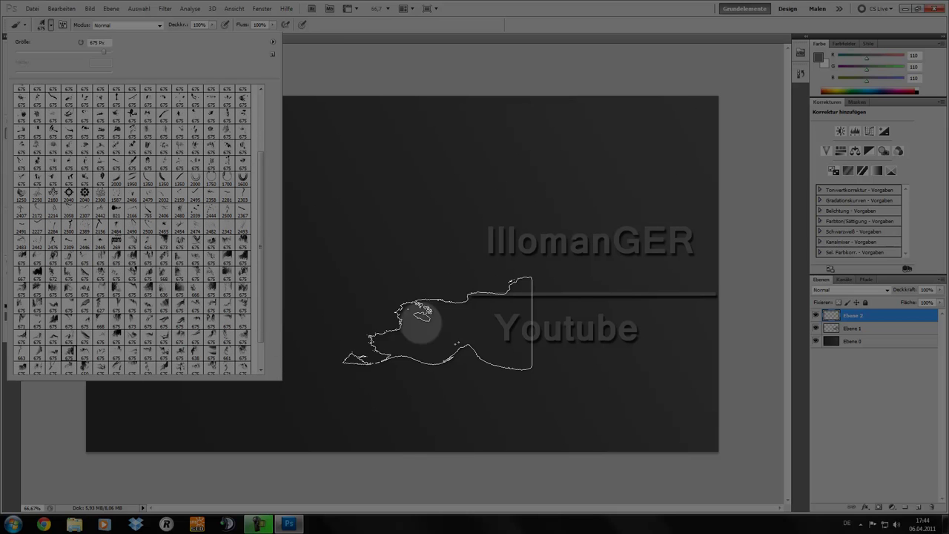
pyautogui.scroll(-1, 174, 297)
pyautogui.scroll(-1, 173, 296)
pyautogui.click(85, 347)
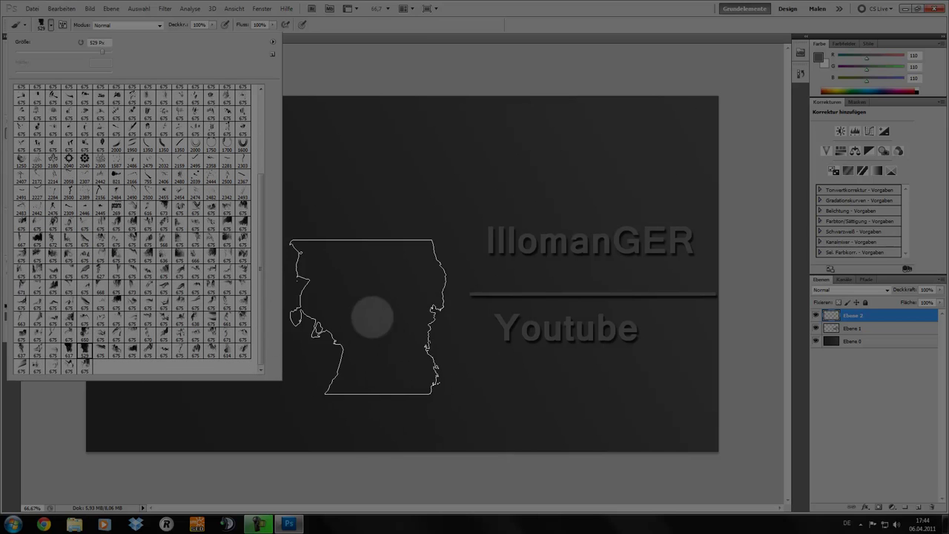
pyautogui.click(68, 348)
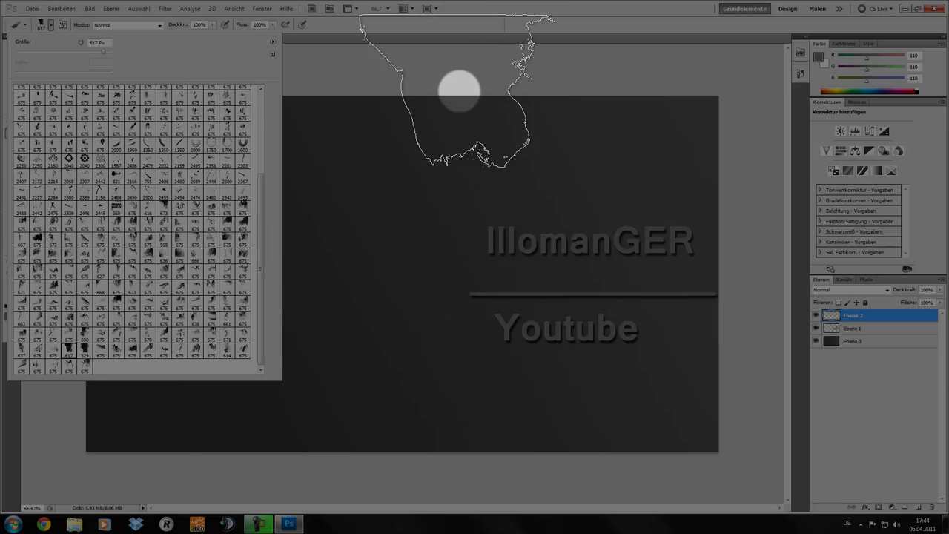
pyautogui.click(491, 20)
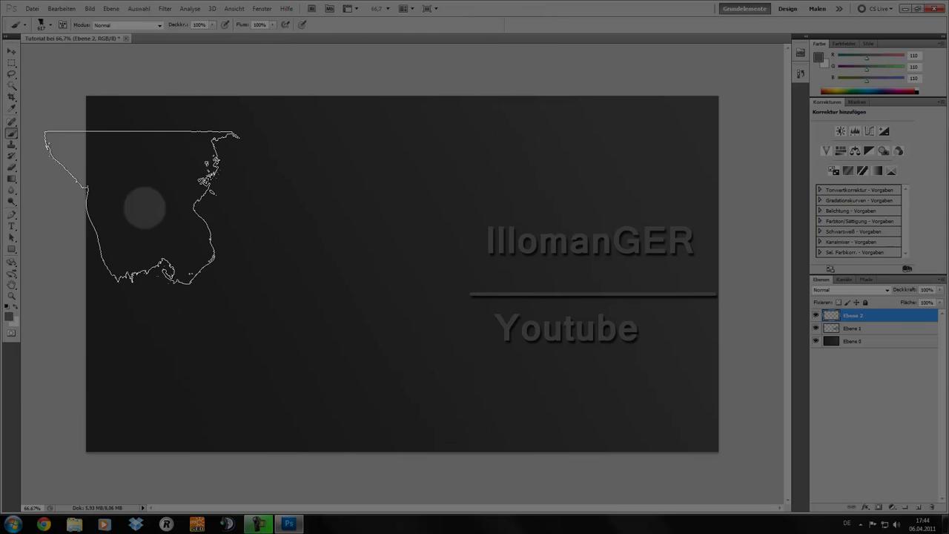
# Test-stamp the 911 px map-shaped brush, then settle on the 960 px smoke brush.
pyautogui.click(46, 25)
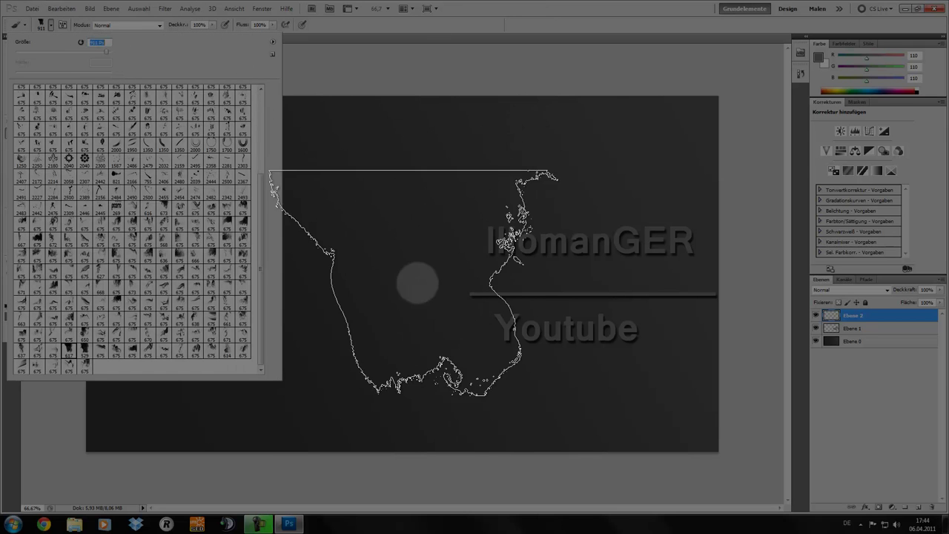
pyautogui.click(538, 27)
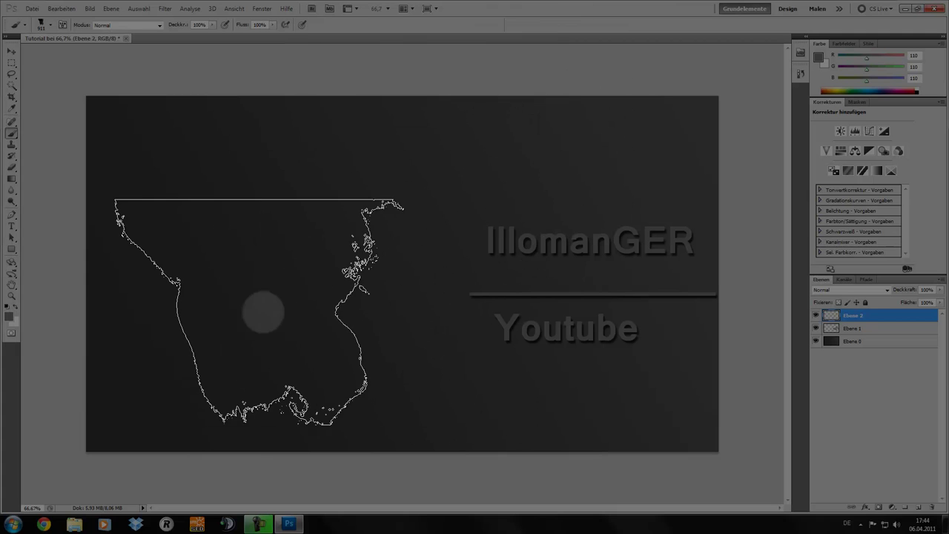
pyautogui.click(247, 304)
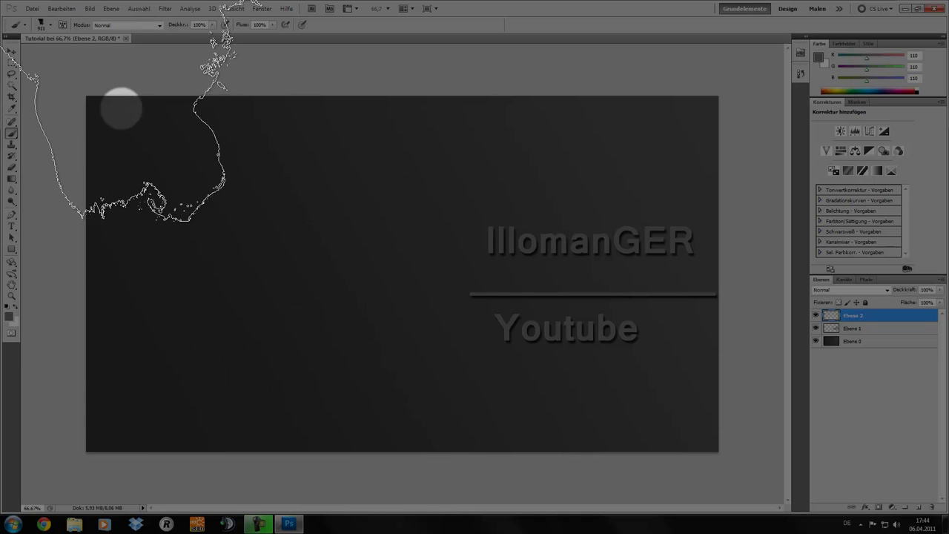
pyautogui.click(45, 25)
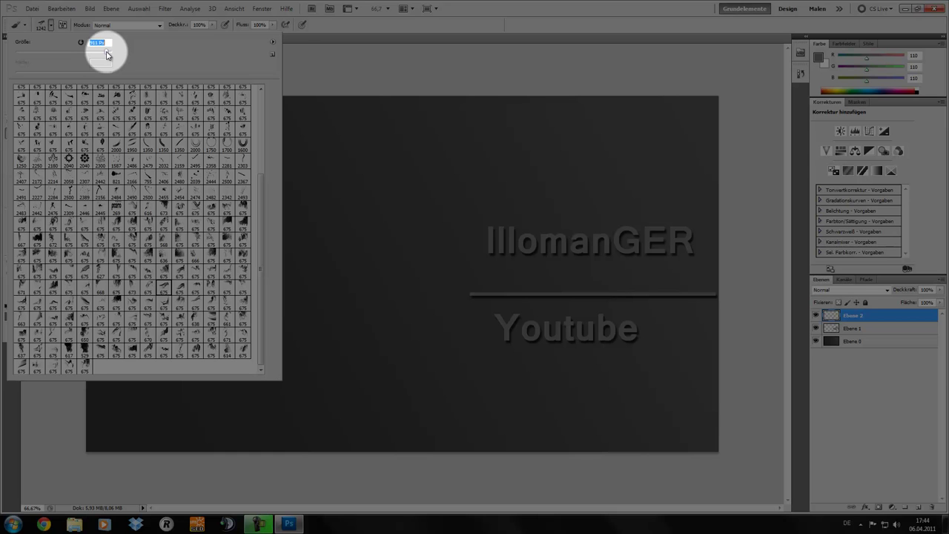
pyautogui.click(519, 19)
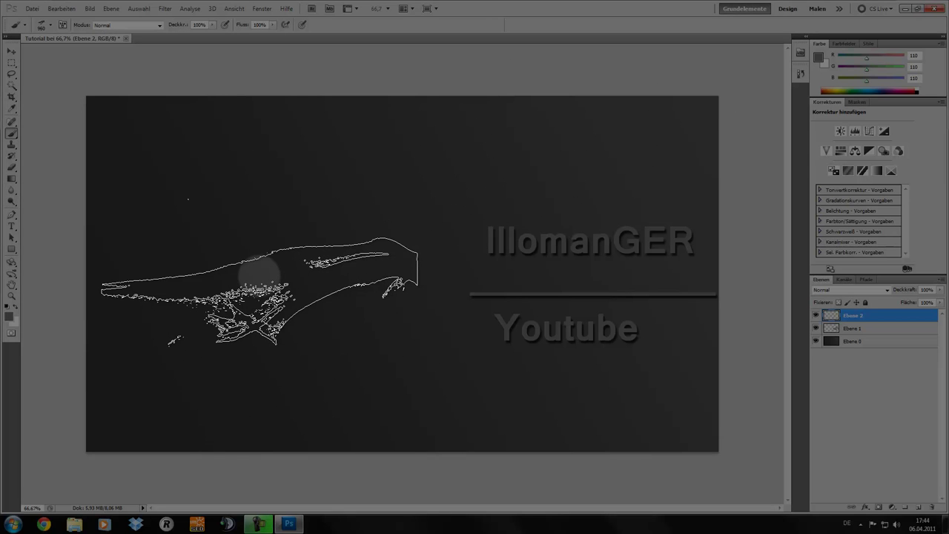
# Stamp a smoke swoosh on the left half and rotate it -180° with Free Transform.
pyautogui.click(258, 271)
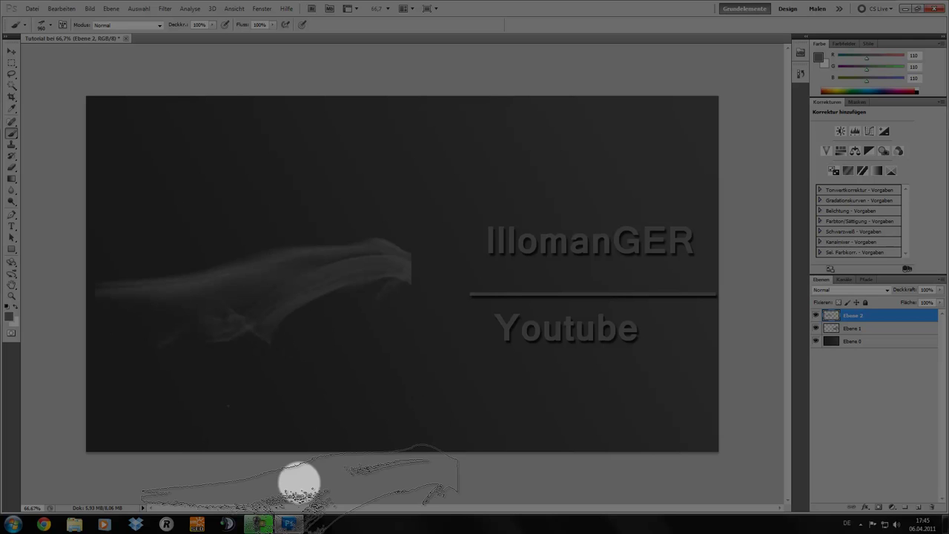
pyautogui.click(12, 51)
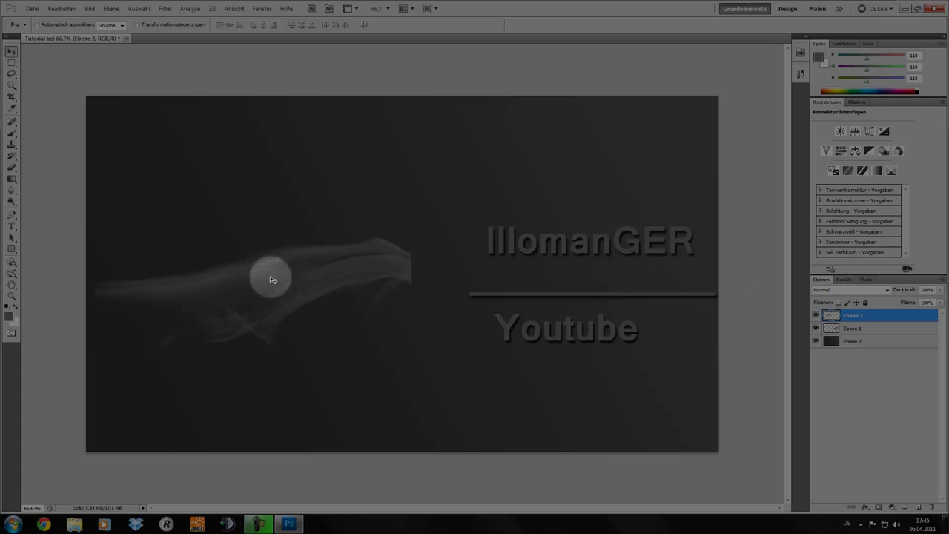
pyautogui.hotkey('ctrl', 't')
pyautogui.moveTo(466, 191)
pyautogui.mouseDown()
pyautogui.moveTo(51, 155)
pyautogui.moveTo(116, 288)
pyautogui.mouseUp()
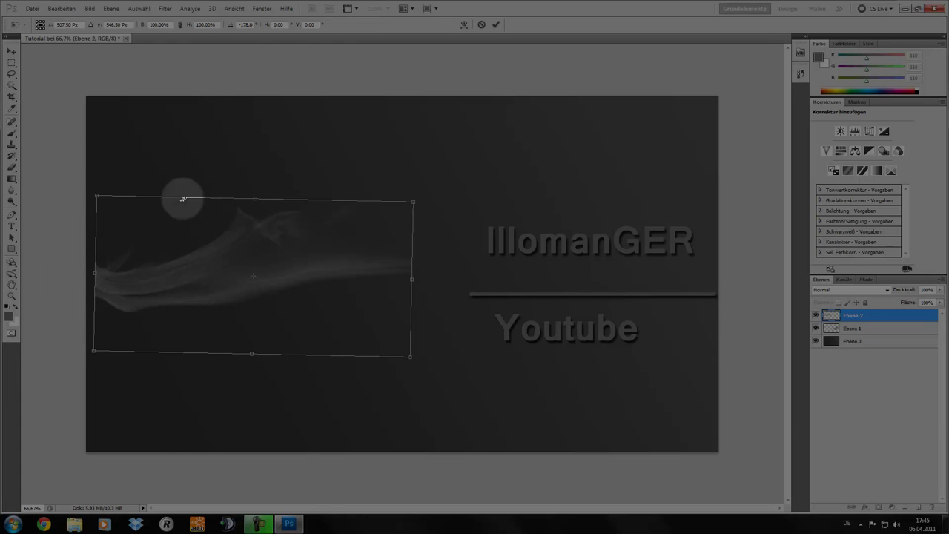
pyautogui.write('184')
pyautogui.press('Return')
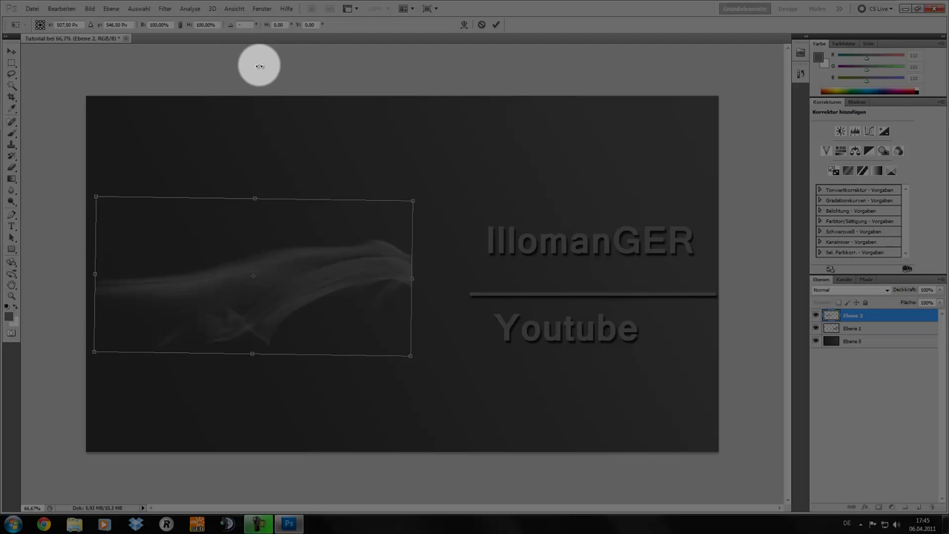
pyautogui.write('18')
pyautogui.press('Return')
pyautogui.write('0')
pyautogui.press('Return')
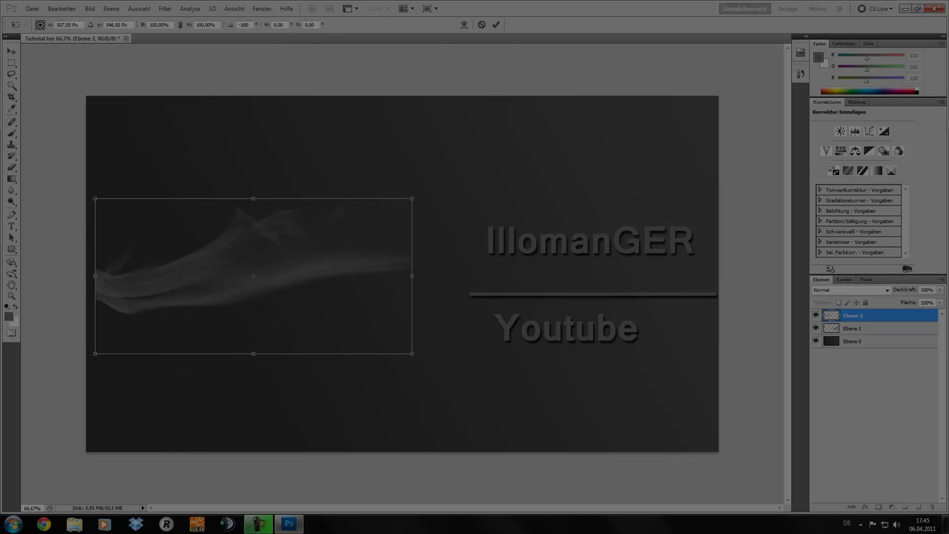
pyautogui.click(496, 24)
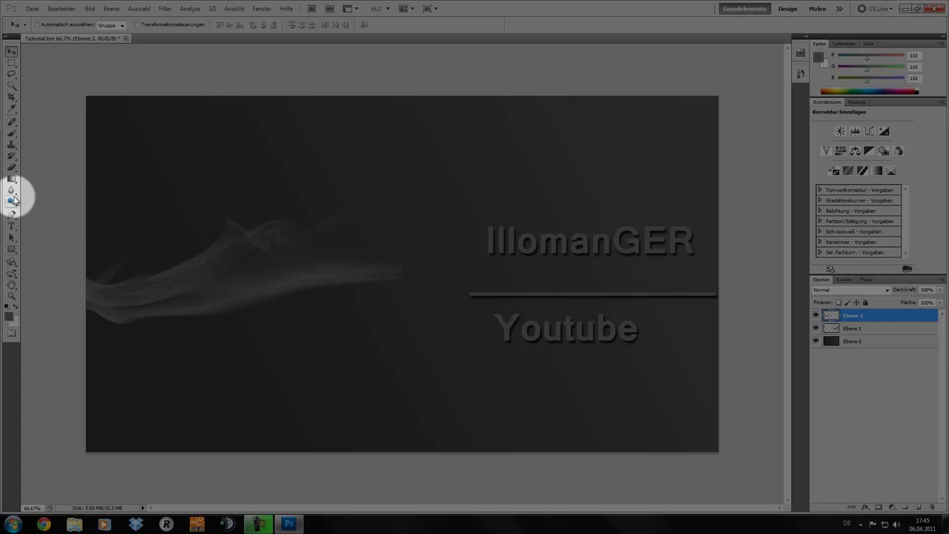
pyautogui.click(41, 25)
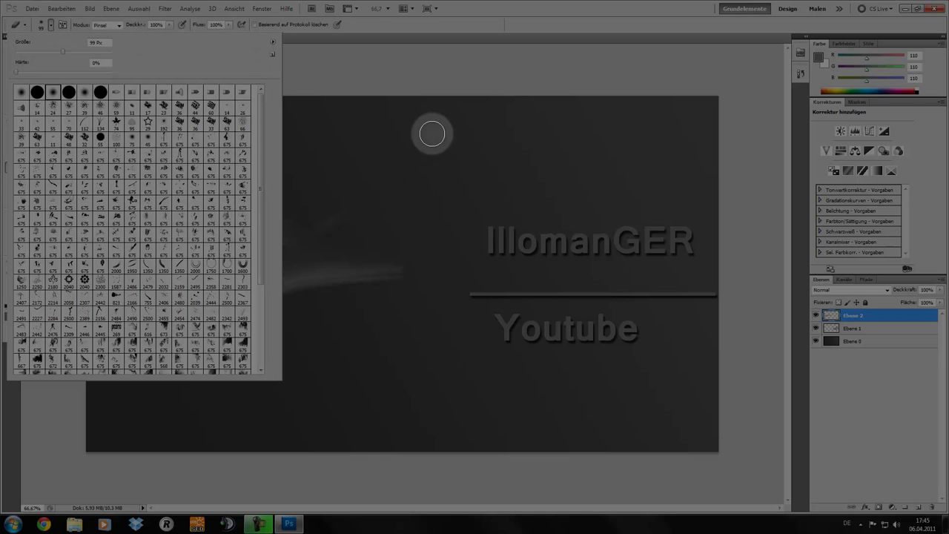
pyautogui.click(442, 135)
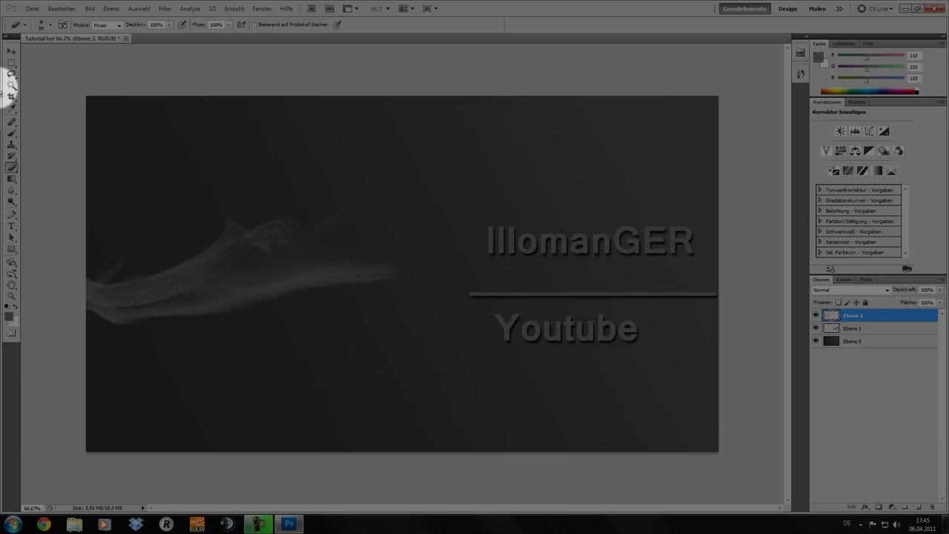
pyautogui.click(11, 50)
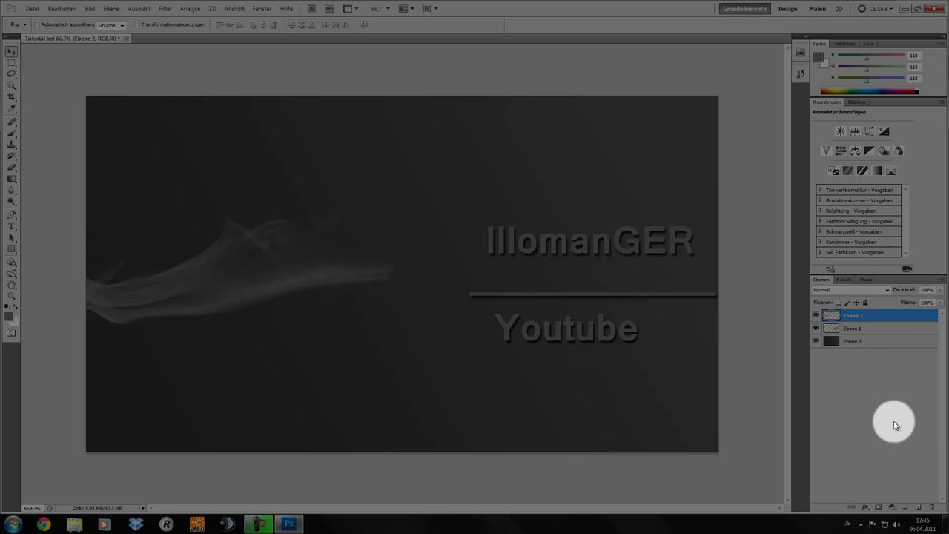
# Add a new layer, Ebene 3, beneath the smoke layer Ebene 2.
pyautogui.click(919, 507)
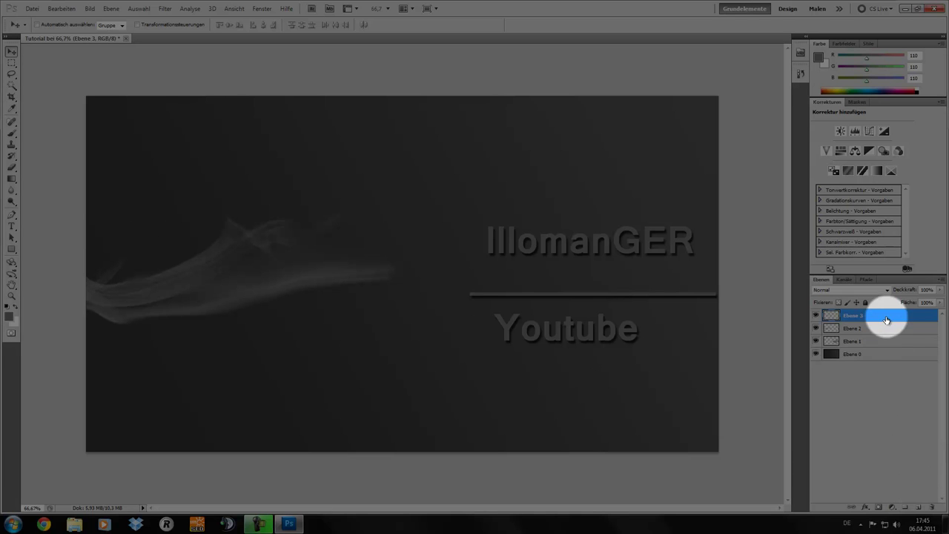
pyautogui.moveTo(886, 317); pyautogui.dragTo(882, 332)
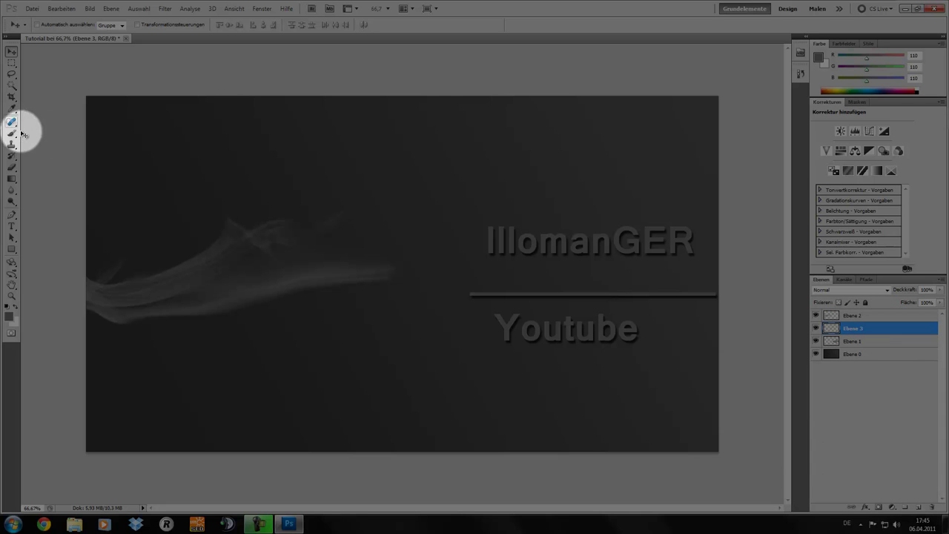
pyautogui.click(12, 134)
# Browse brush presets, trying the 675 px splatter, 39 px round, 2300 px and 2444 px tips.
pyautogui.click(40, 24)
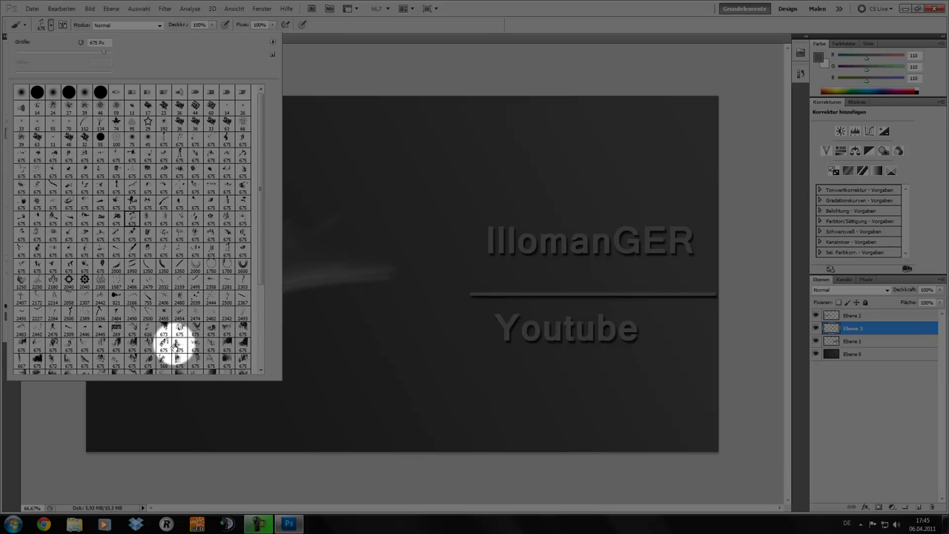
pyautogui.click(174, 341)
pyautogui.scroll(-2, 227, 339)
pyautogui.scroll(-2, 227, 341)
pyautogui.scroll(-1, 160, 324)
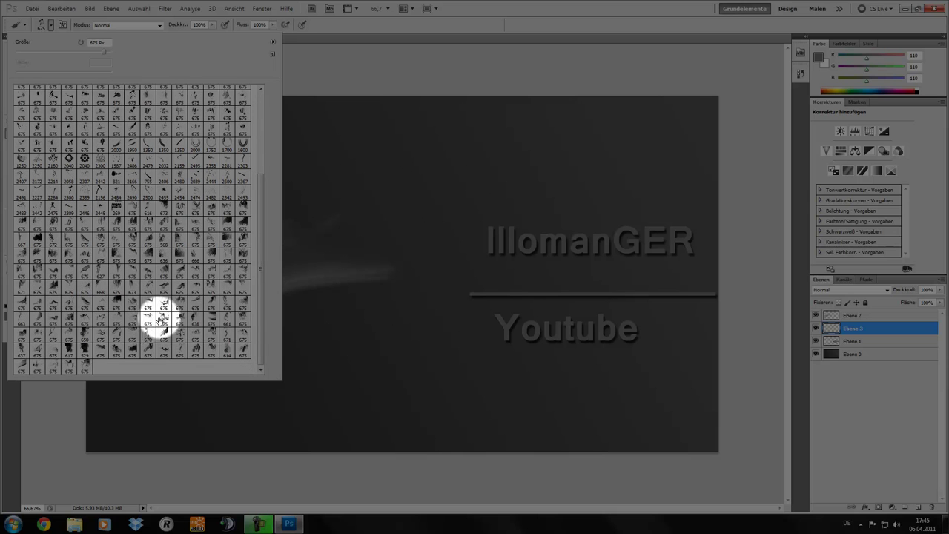
pyautogui.scroll(2, 83, 326)
pyautogui.scroll(2, 149, 334)
pyautogui.scroll(2, 153, 368)
pyautogui.scroll(1, 167, 304)
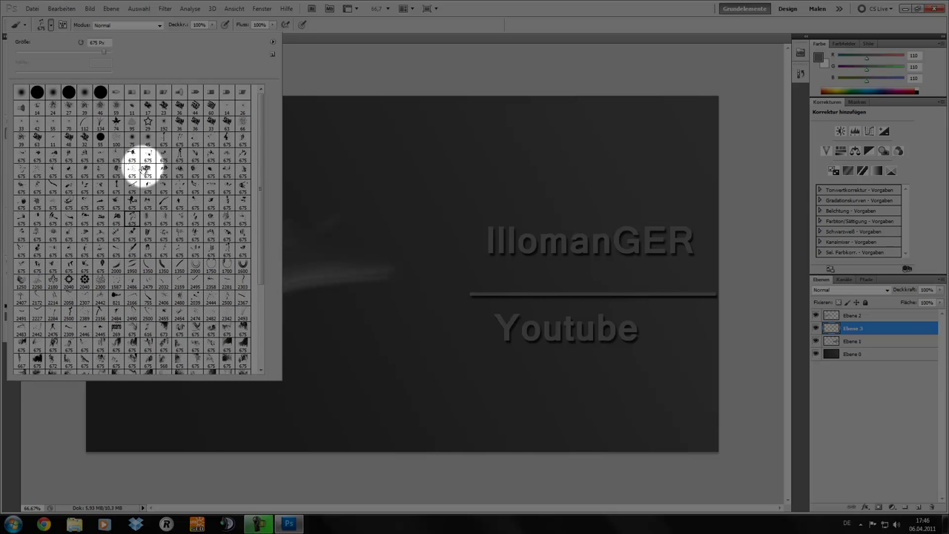
pyautogui.click(22, 137)
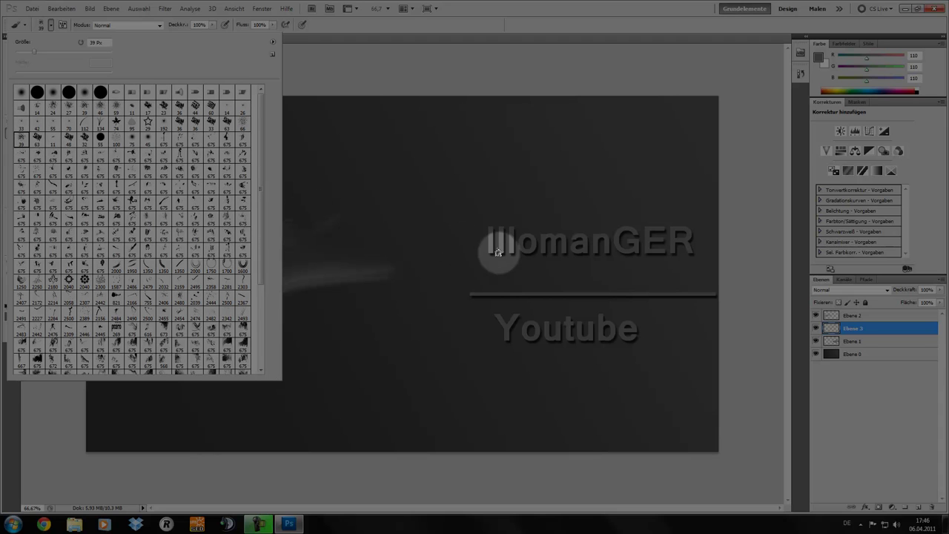
pyautogui.click(102, 281)
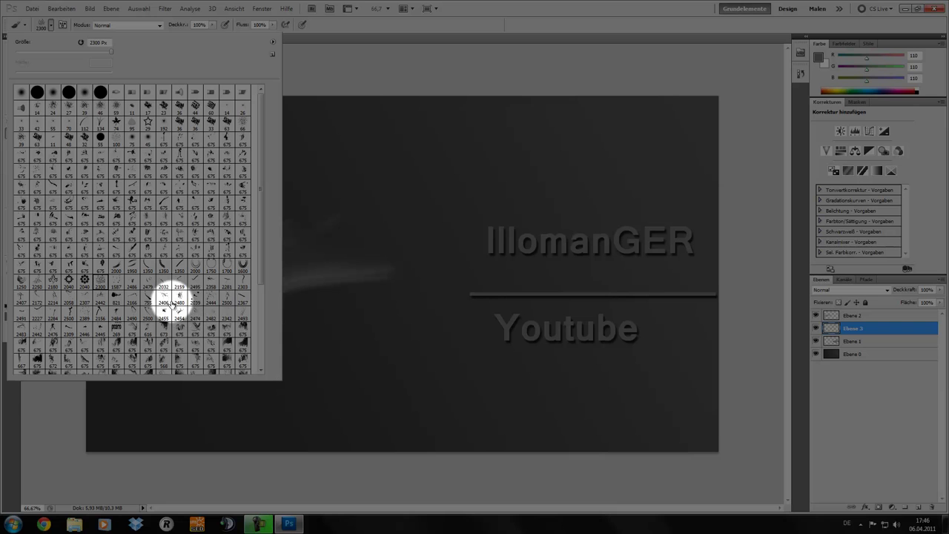
pyautogui.click(211, 299)
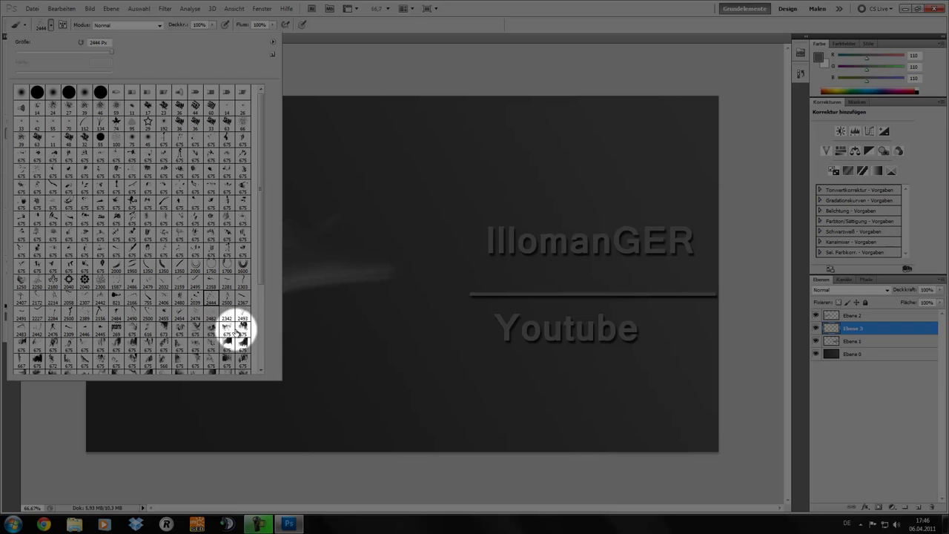
# After trying 2442 px and 1587 px tips, stamp a grey 675 px splatter at the canvas left.
pyautogui.scroll(-2, 59, 296)
pyautogui.scroll(-2, 103, 282)
pyautogui.scroll(-2, 201, 343)
pyautogui.scroll(-2, 205, 346)
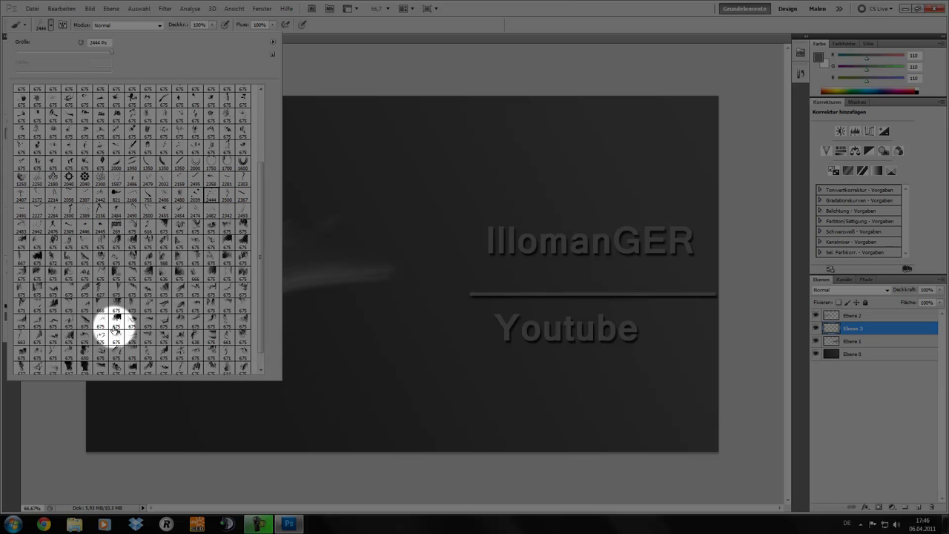
pyautogui.scroll(2, 116, 328)
pyautogui.click(38, 234)
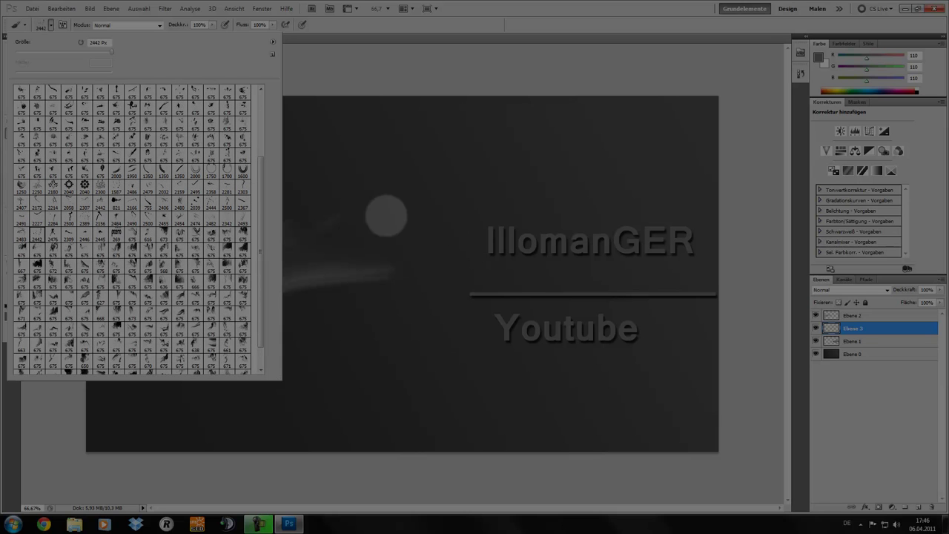
pyautogui.click(116, 185)
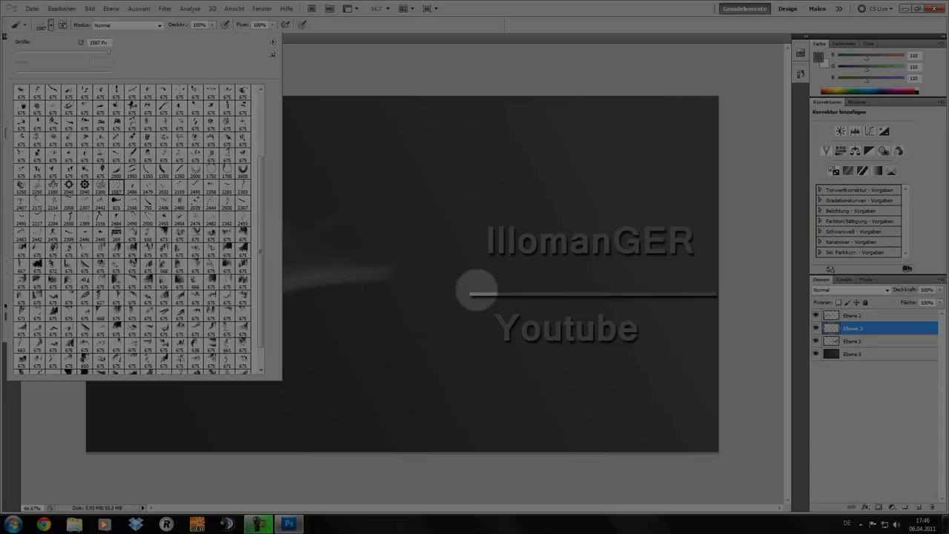
pyautogui.scroll(2, 173, 260)
pyautogui.scroll(-3, 178, 278)
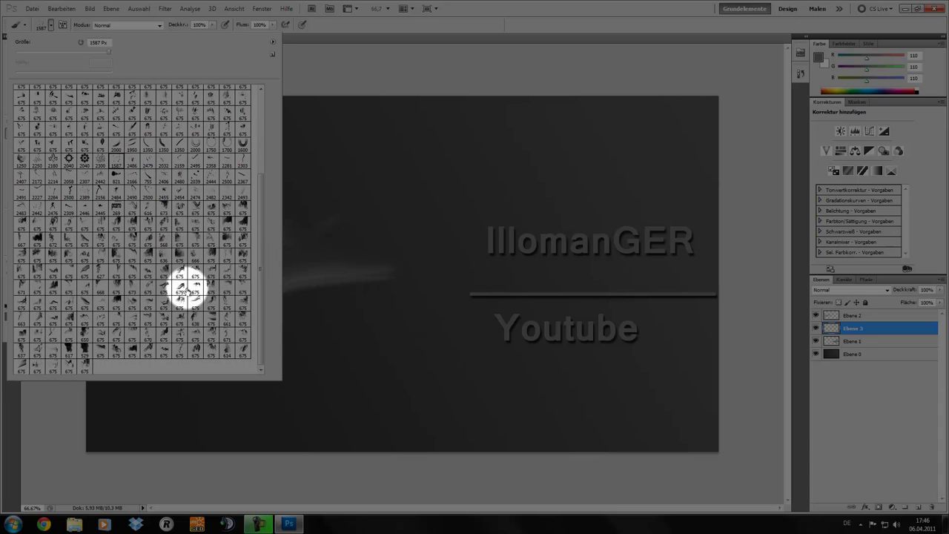
pyautogui.scroll(2, 261, 282)
pyautogui.moveTo(261, 281); pyautogui.dragTo(258, 178)
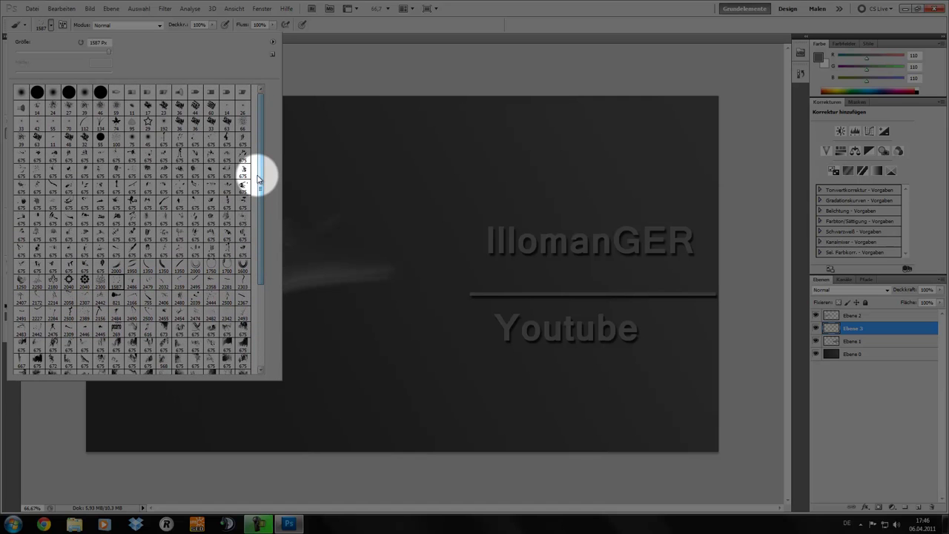
pyautogui.click(86, 107)
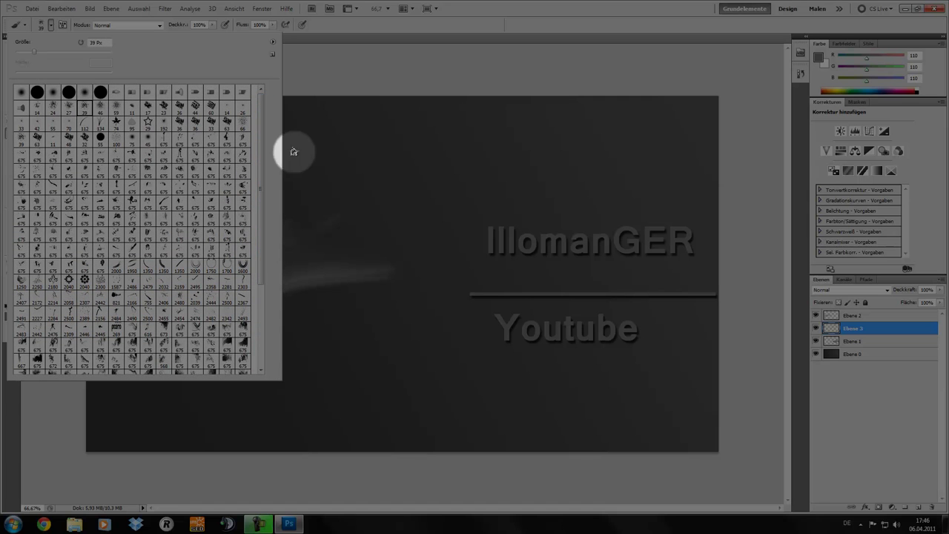
pyautogui.click(144, 254)
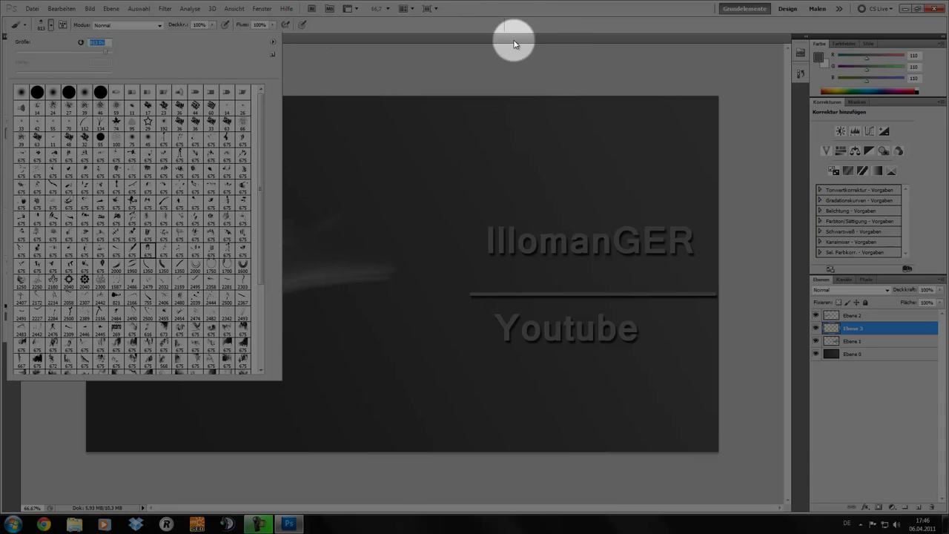
pyautogui.click(516, 13)
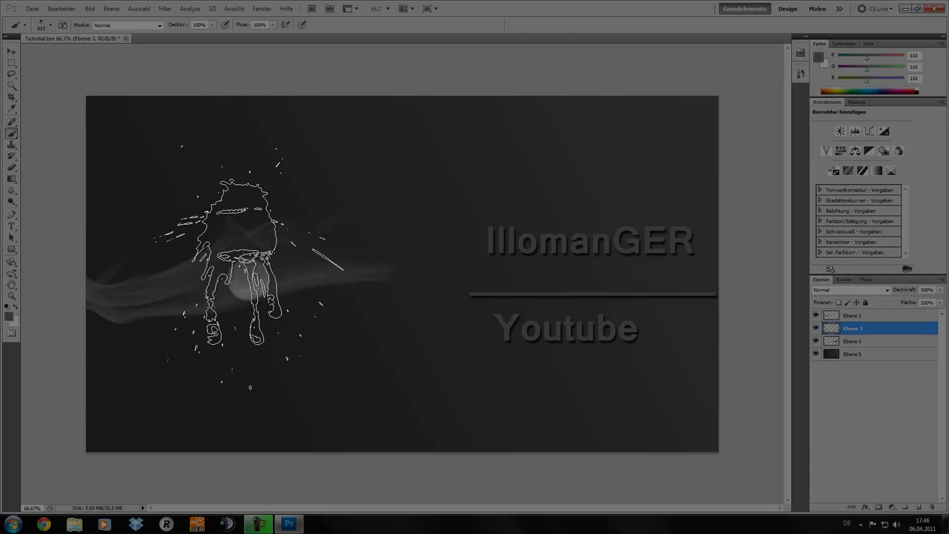
pyautogui.click(289, 258)
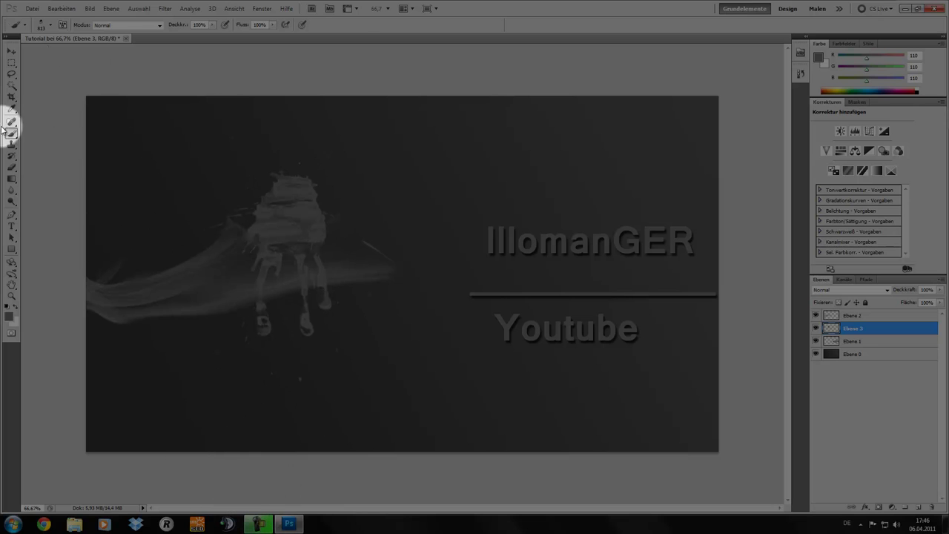
# Move the splatter behind the text's start, place Ebene 3 below Ebene 1, and nudge the smoke right.
pyautogui.click(11, 51)
pyautogui.moveTo(317, 239)
pyautogui.mouseDown()
pyautogui.moveTo(490, 294)
pyautogui.moveTo(478, 295)
pyautogui.mouseUp()
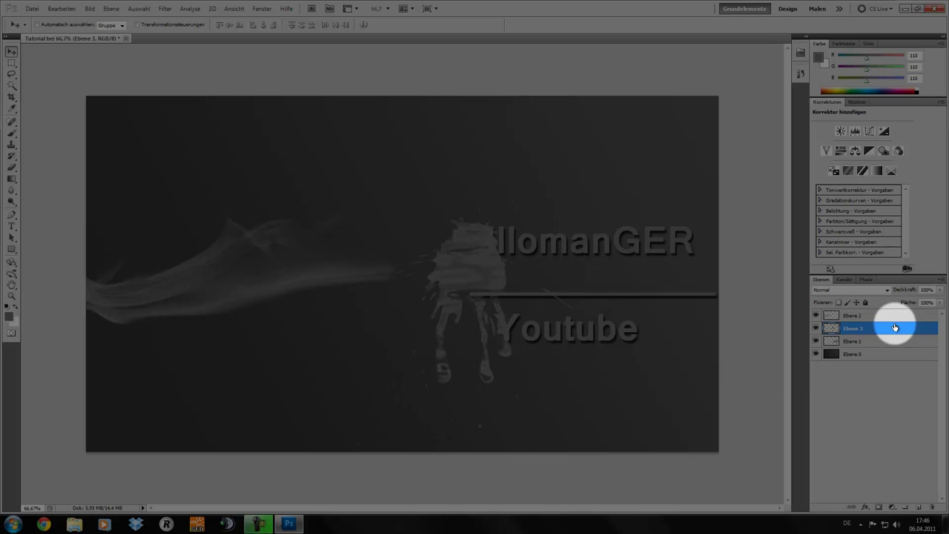
pyautogui.keyDown('ctrl'); pyautogui.click(888, 342); pyautogui.keyUp('ctrl')
pyautogui.moveTo(889, 343); pyautogui.dragTo(888, 346)
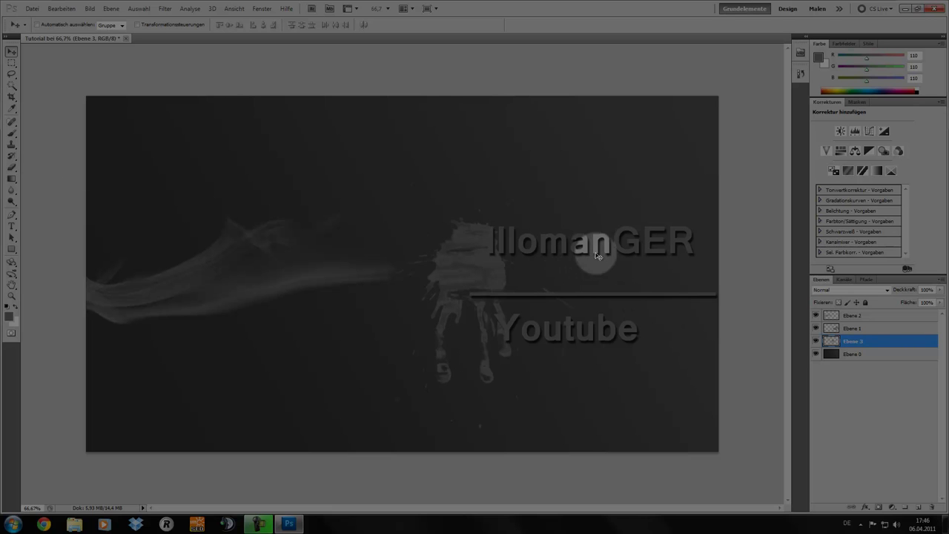
pyautogui.moveTo(477, 266)
pyautogui.mouseDown()
pyautogui.moveTo(496, 258)
pyautogui.moveTo(463, 274)
pyautogui.mouseUp()
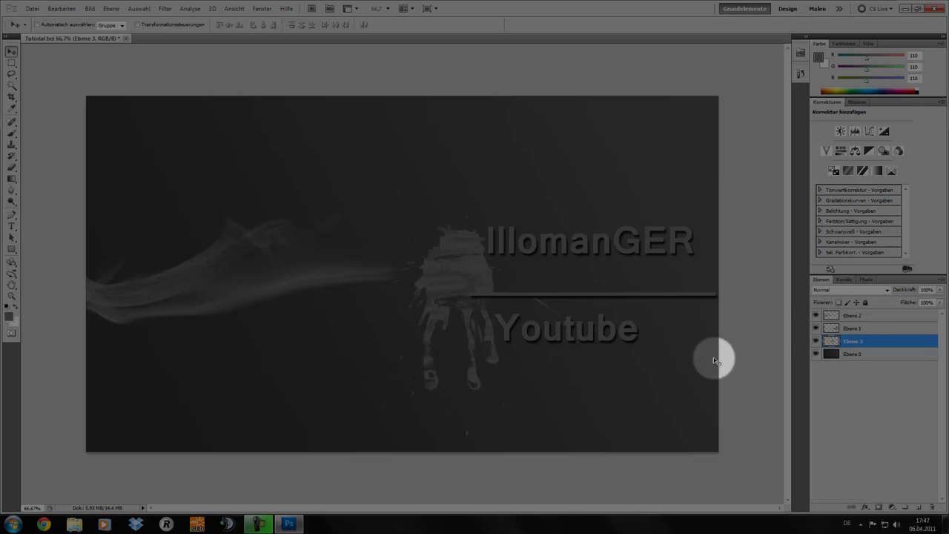
pyautogui.click(852, 315)
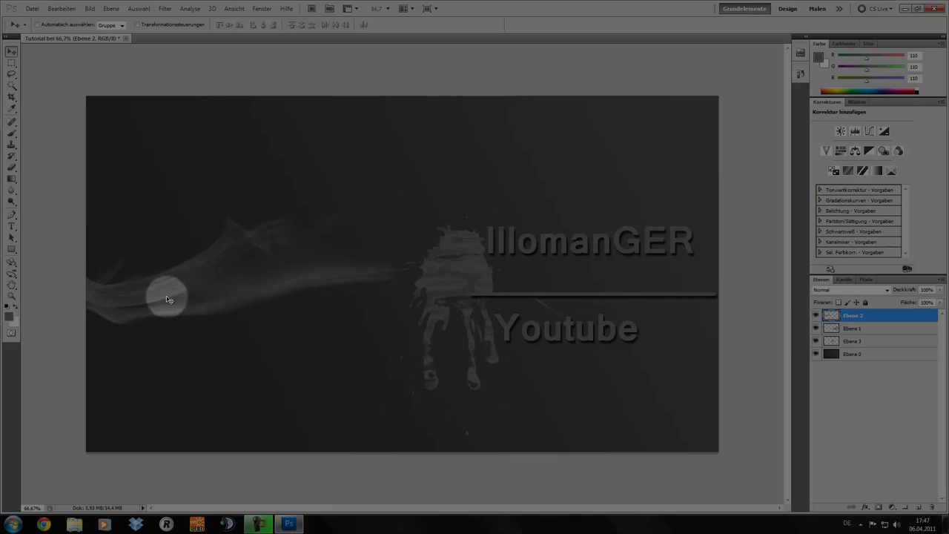
pyautogui.moveTo(161, 298); pyautogui.dragTo(163, 298)
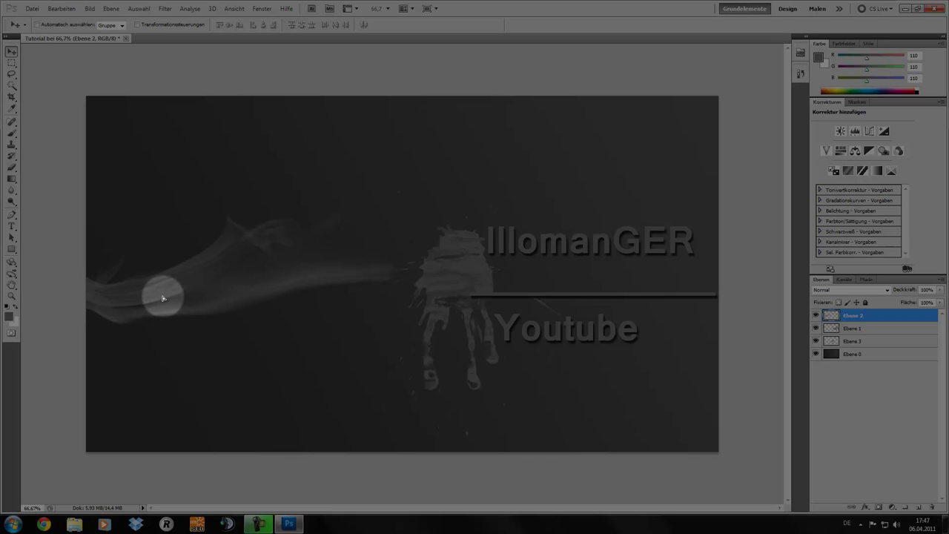